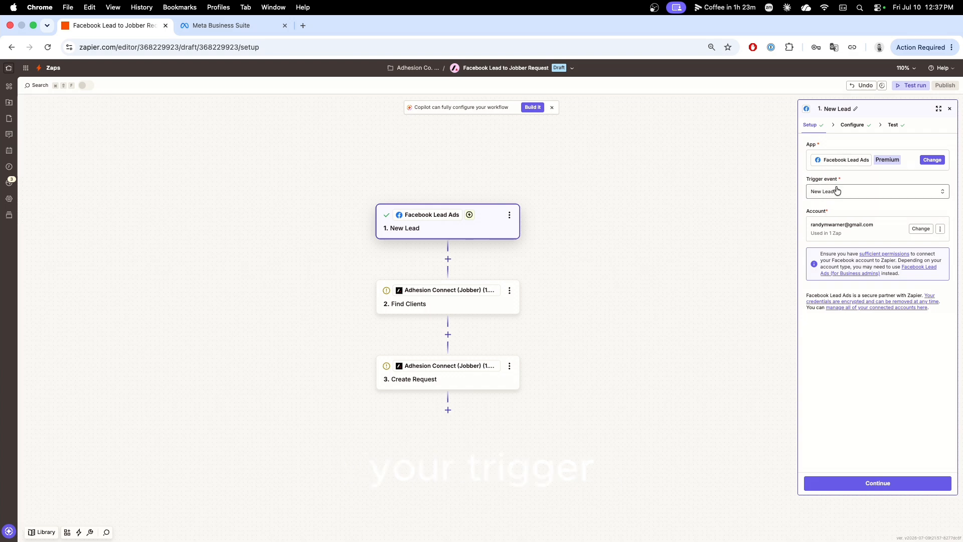
Review the New Lead trigger's page and form configuration and its test records.
left_click(855, 128)
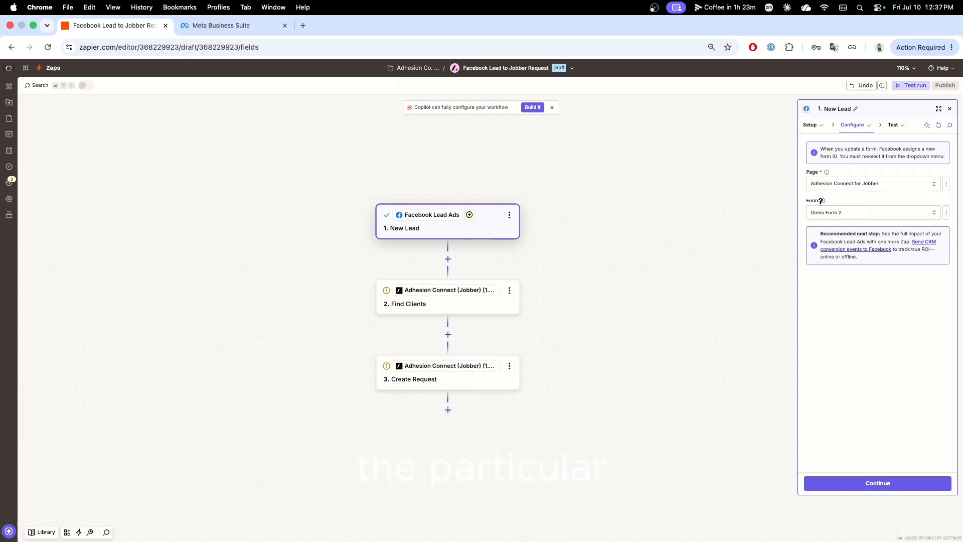
left_click(894, 128)
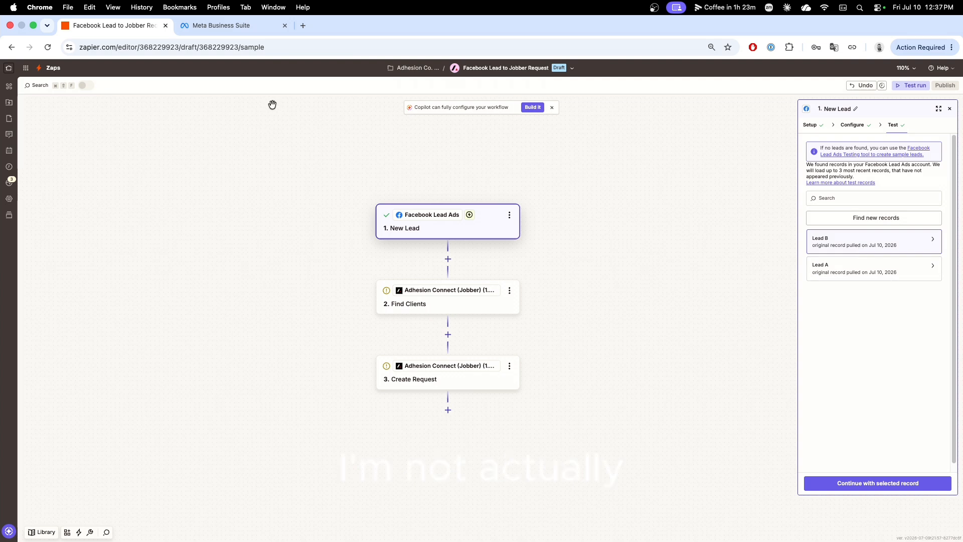
Switch to Meta Business Suite and try the Pressure Washing and Gutter Cleaning options in the Demo Form 2 preview.
left_click(232, 30)
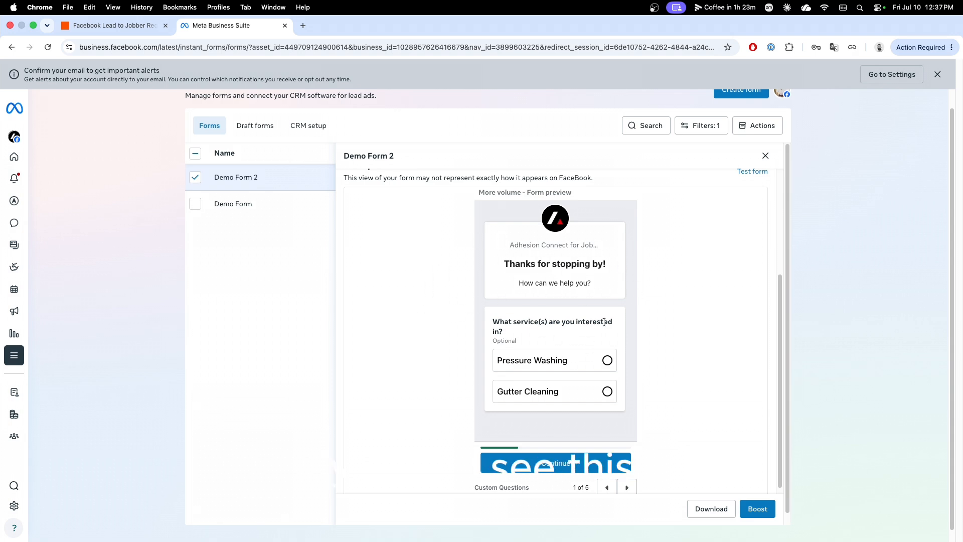
scroll(649, 298, "down", 1)
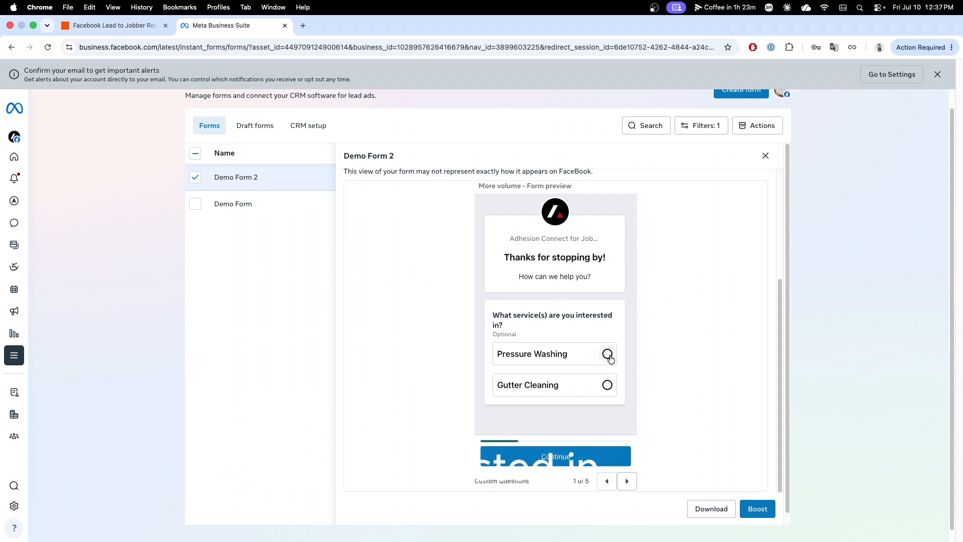
left_click(607, 354)
left_click(607, 384)
left_click(607, 354)
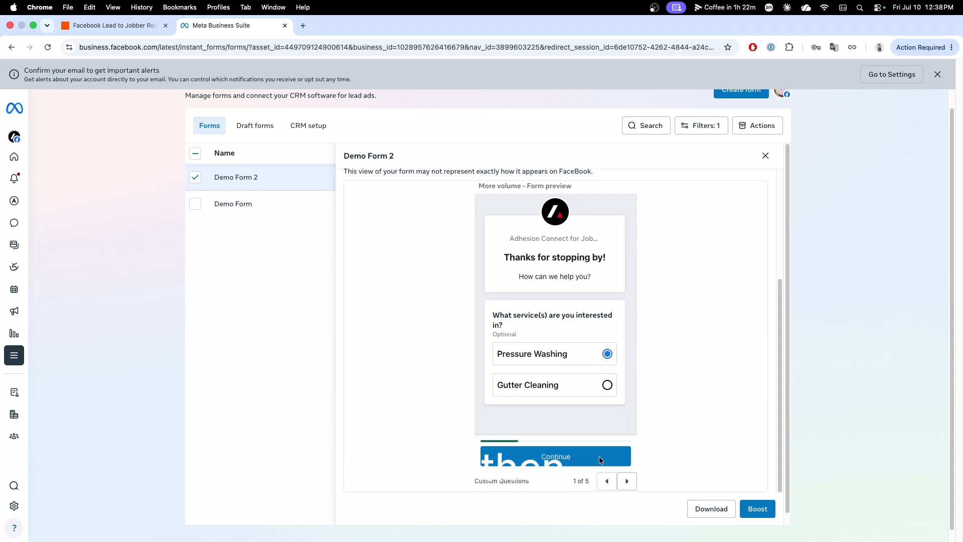
Page through the rest of the Demo Form 2 preview: service timing, contact information, privacy policy and closing message.
left_click(627, 481)
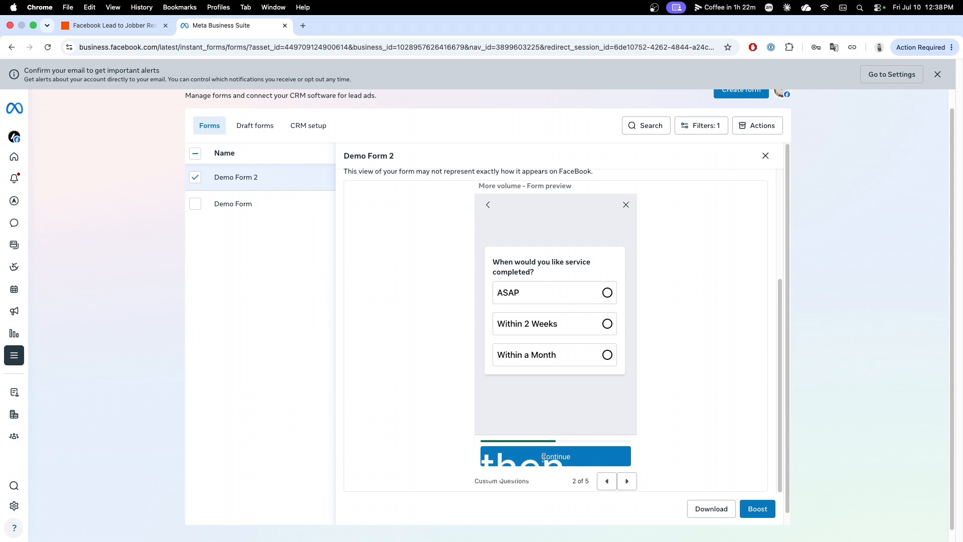
left_click(626, 481)
scroll(569, 302, "down", 5)
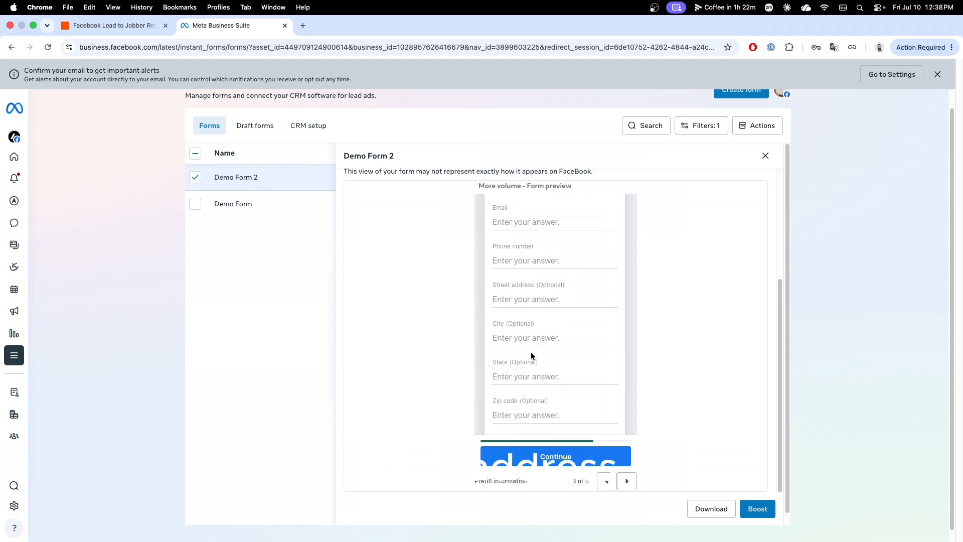
scroll(531, 351, "up", 5)
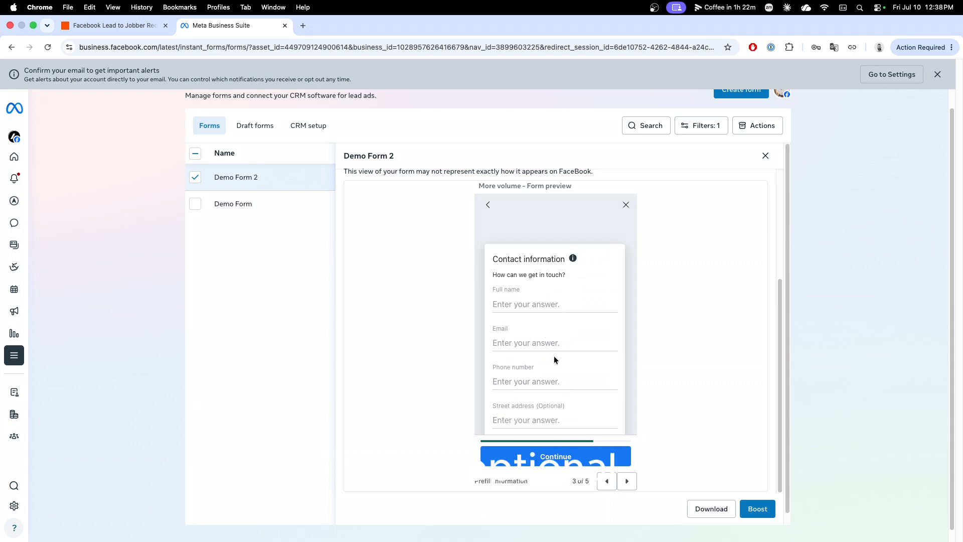
left_click(627, 482)
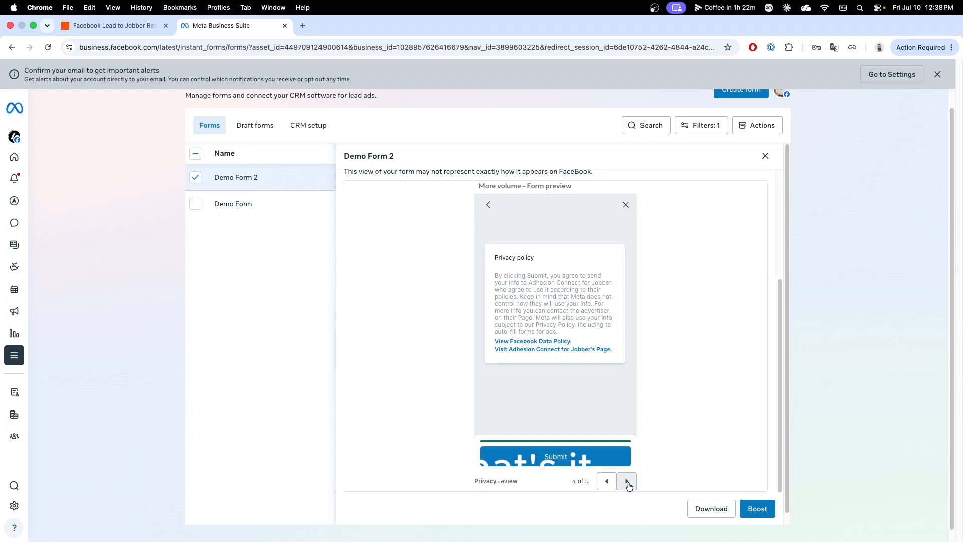
left_click(627, 481)
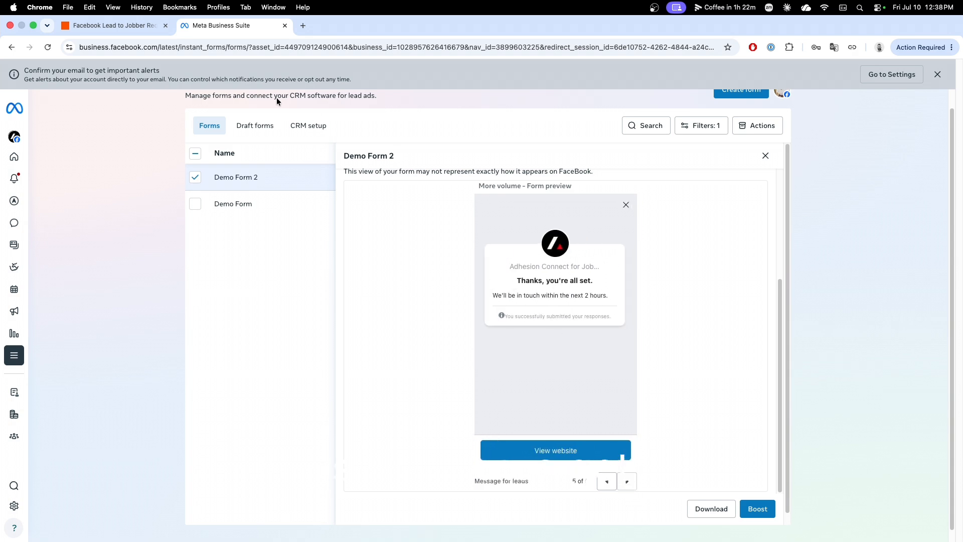
Return to the Zapier editor and examine the custom question and contact fields in the Lead B test record.
left_click(123, 26)
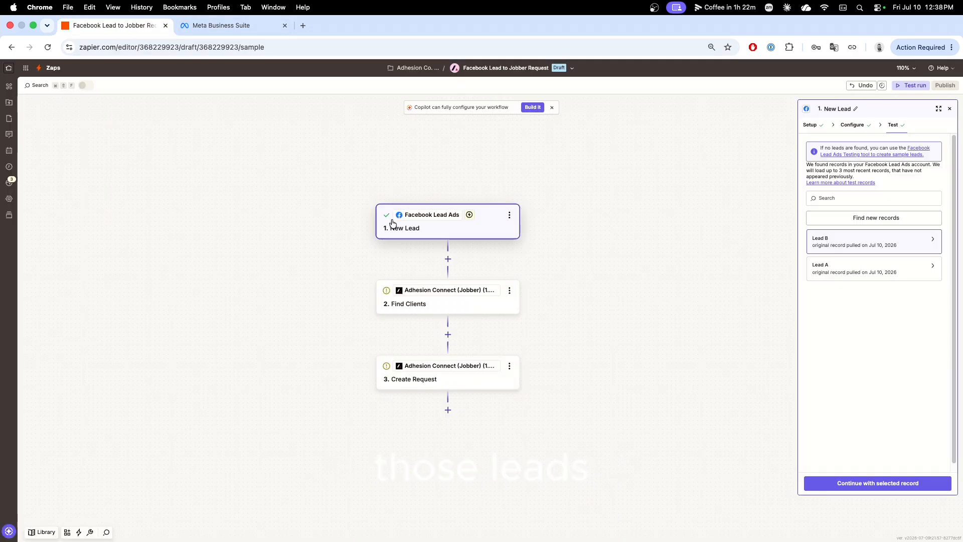
left_click(864, 250)
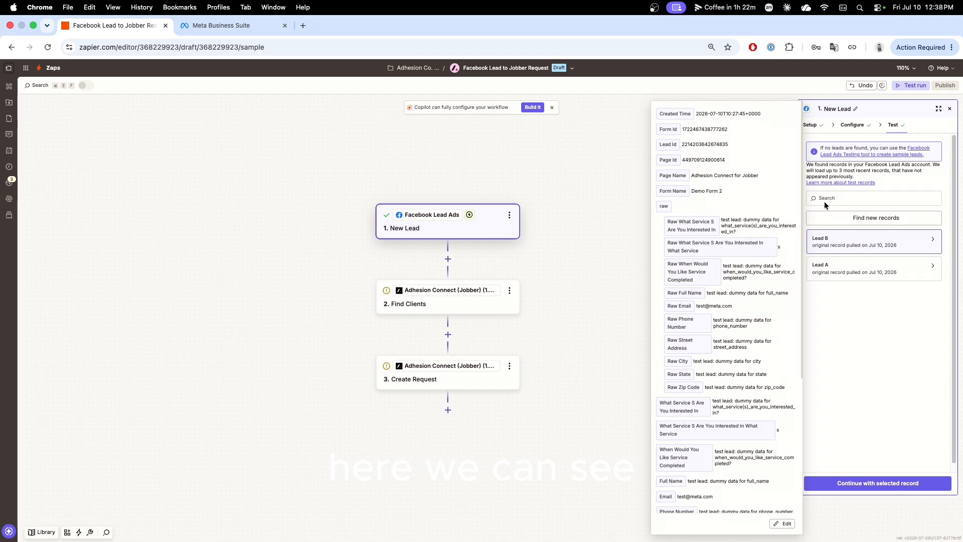
scroll(733, 298, "down", 3)
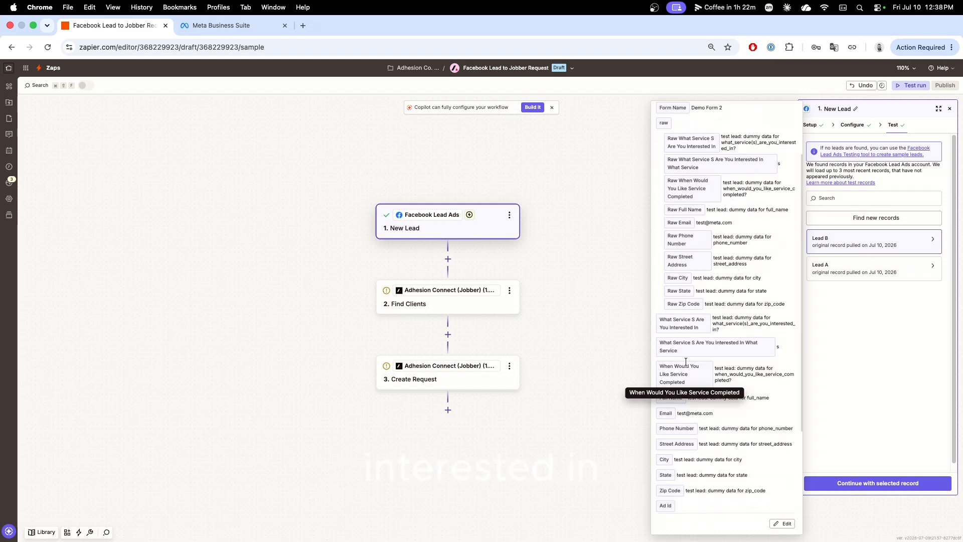
scroll(690, 389, "down", 1)
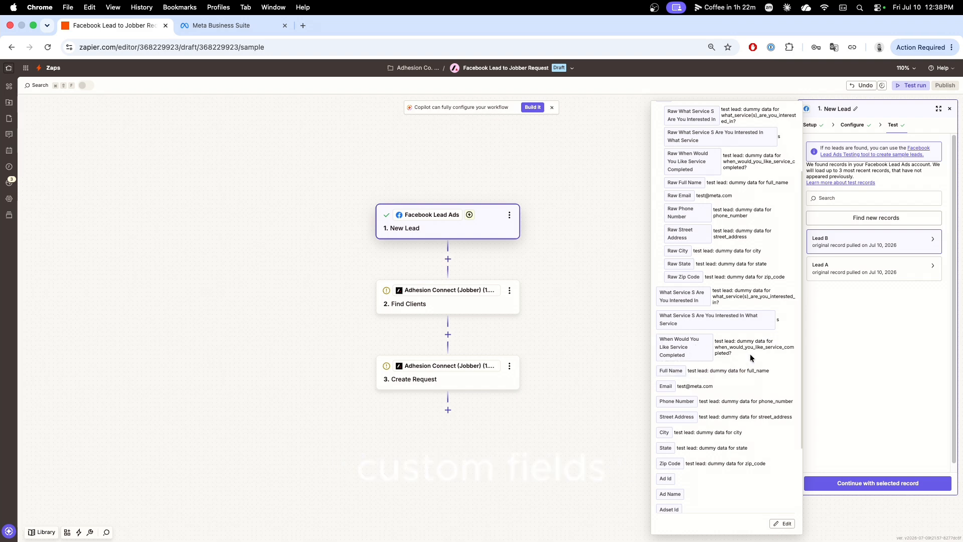
scroll(751, 349, "down", 3)
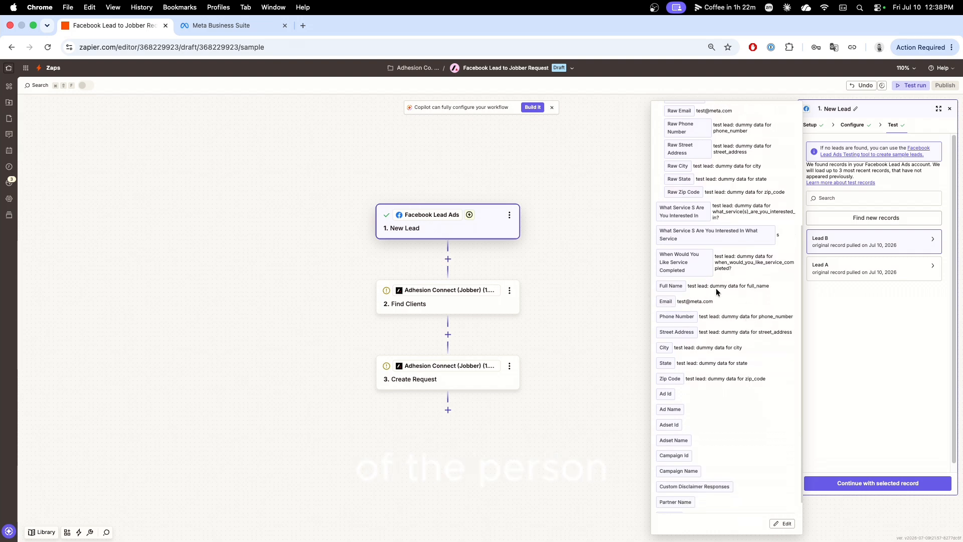
scroll(715, 288, "down", 1)
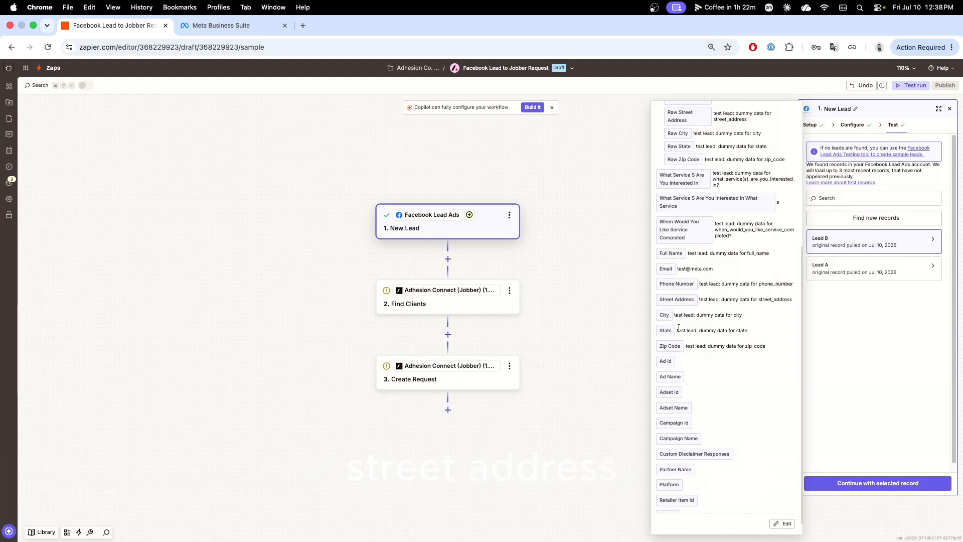
scroll(684, 292, "up", 3)
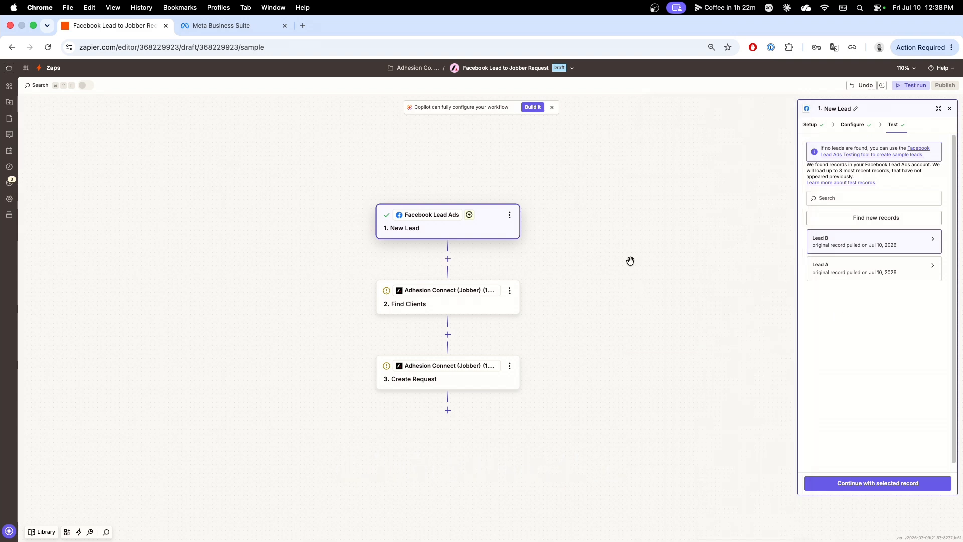
Review the Find Clients configuration and insert a Paths step between Find Clients and Create Request.
left_click(459, 310)
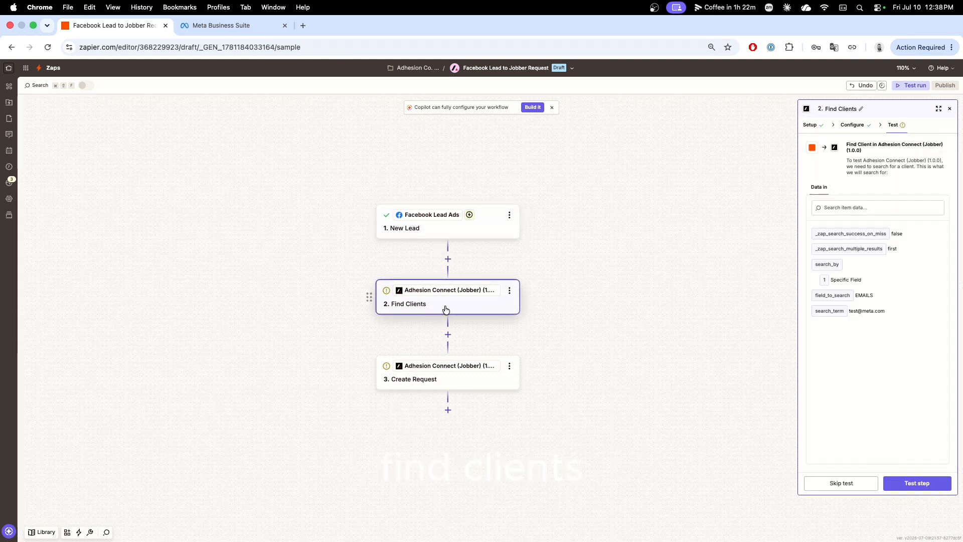
left_click(853, 126)
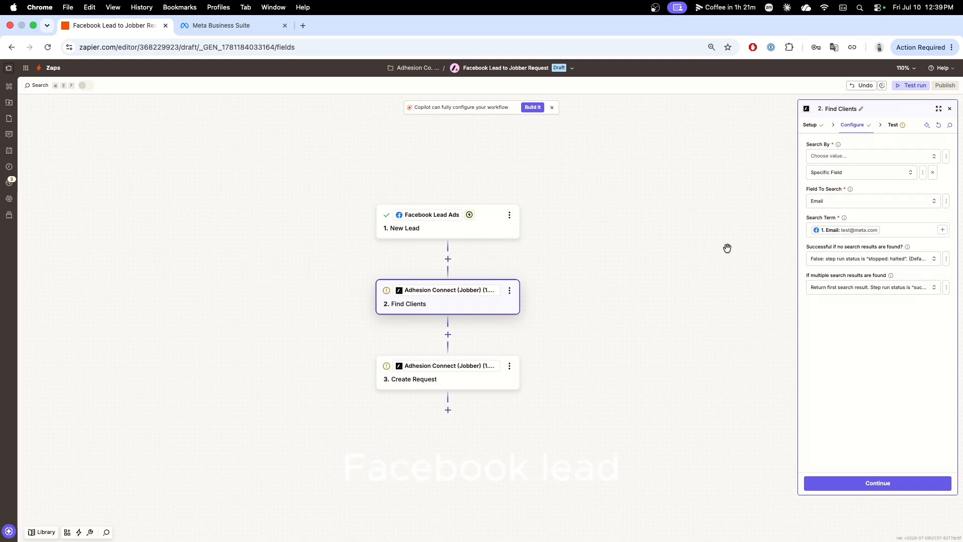
left_click(448, 334)
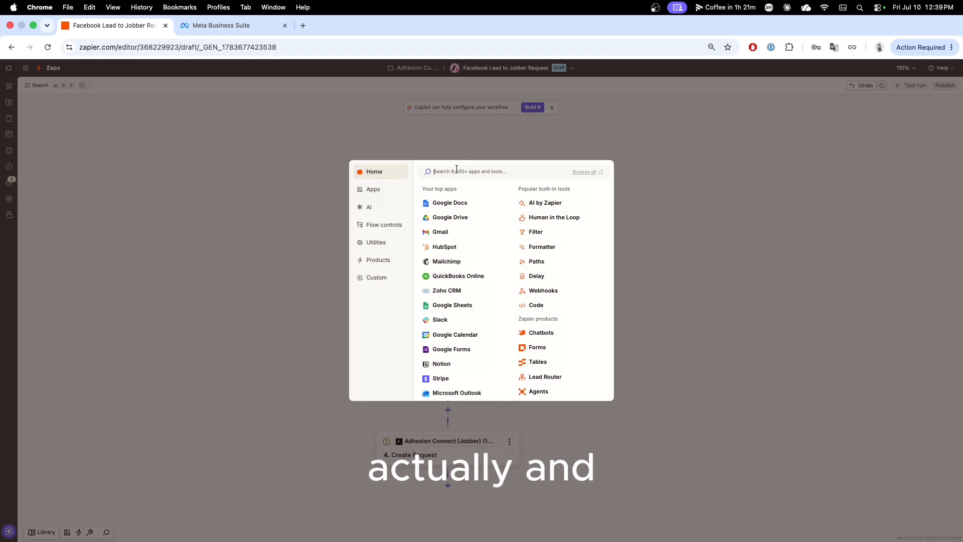
type("path")
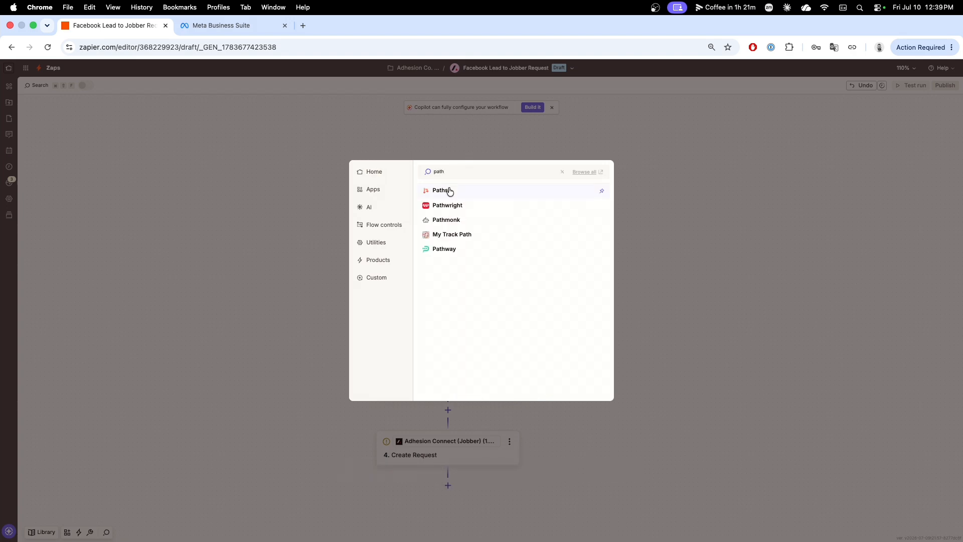
left_click(449, 191)
left_click(586, 334)
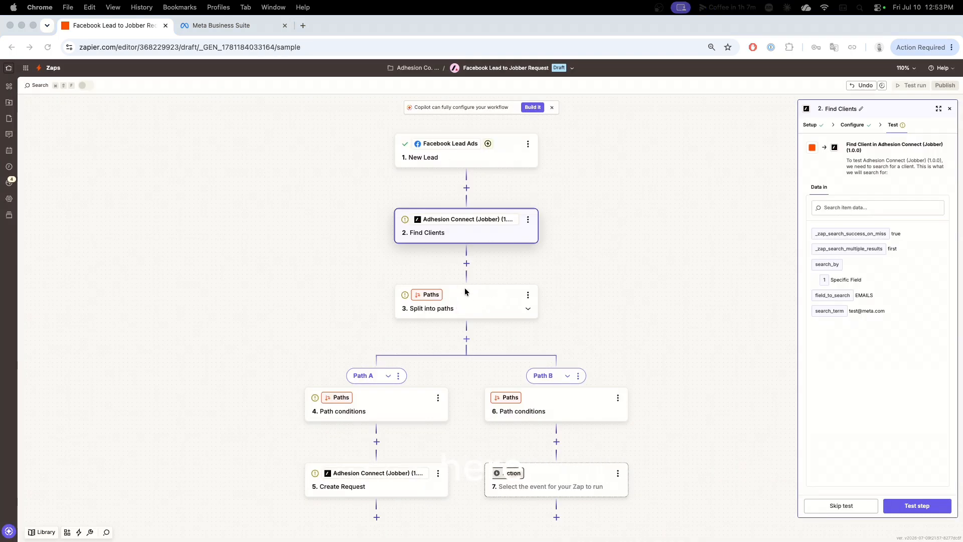
Check the Find Clients search and no-result settings, and run the step's test.
left_click(460, 232)
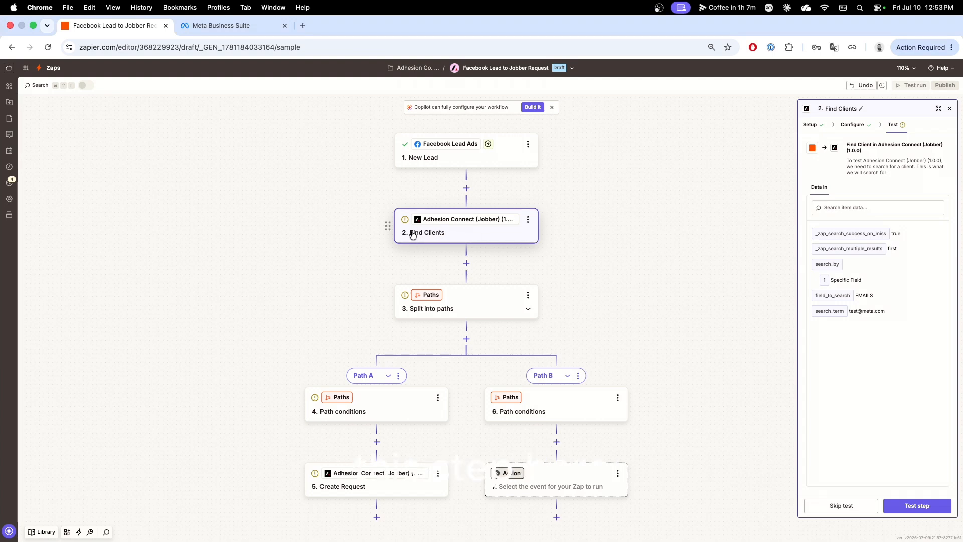
left_click(858, 126)
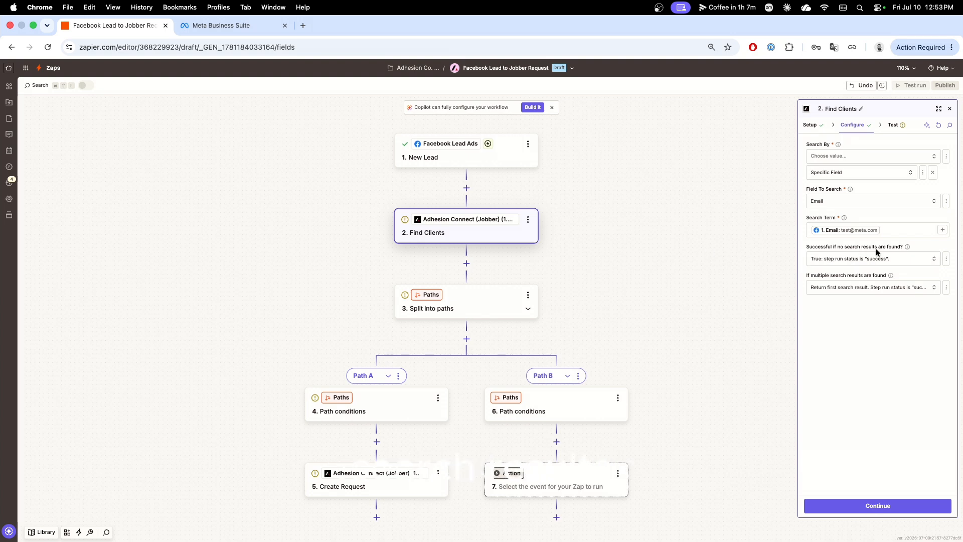
left_click(893, 125)
left_click(886, 506)
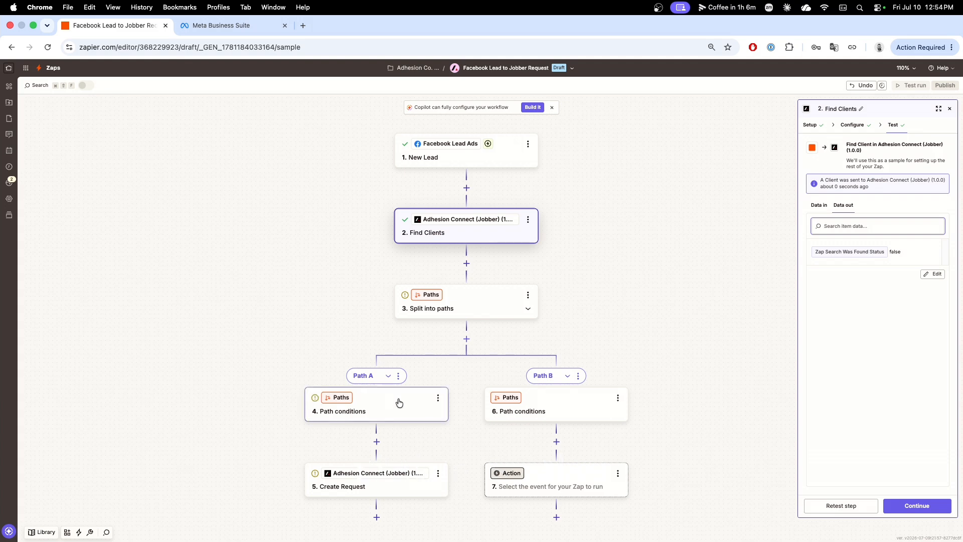
Set Path A's conditions to continue only if the Jobber ID from Find Clients exists.
left_click_drag(265, 454, 260, 393)
left_click(392, 354)
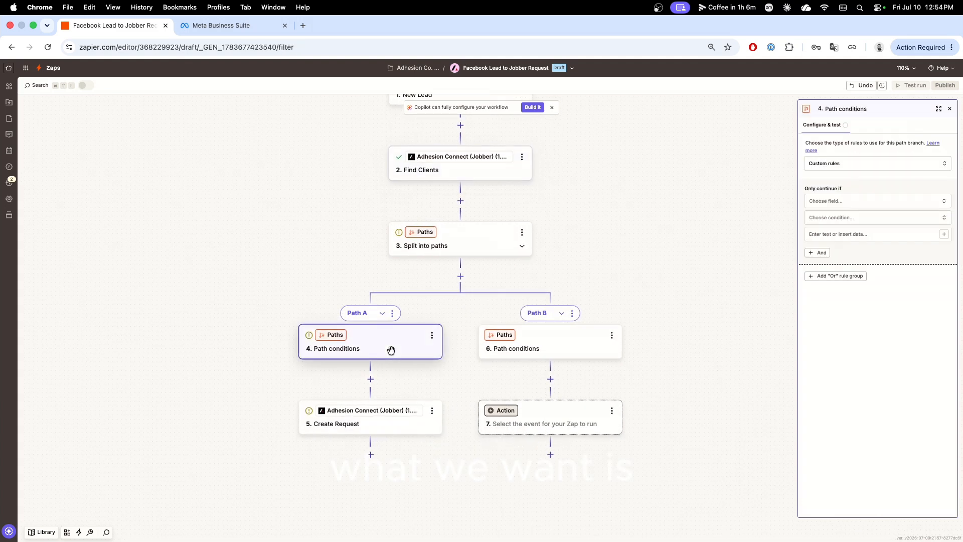
left_click(858, 201)
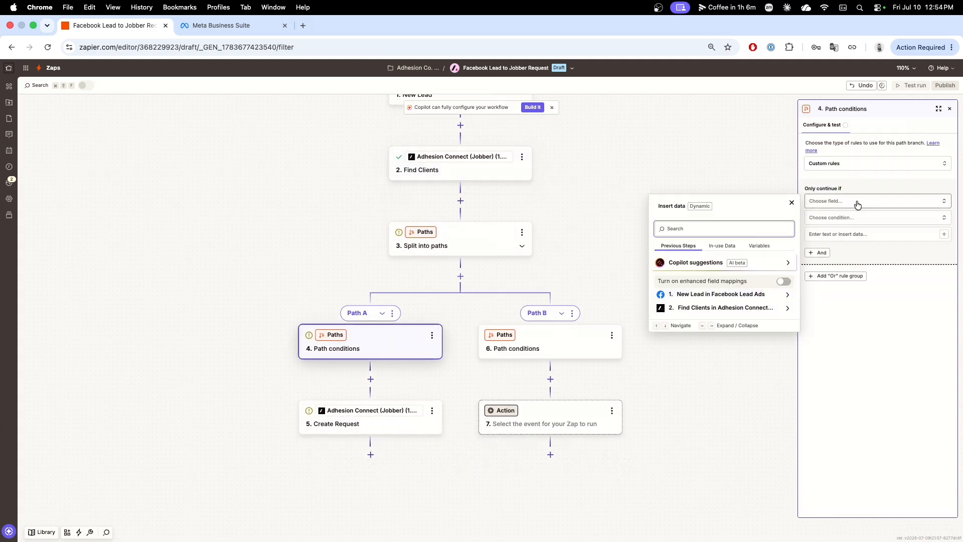
left_click(739, 309)
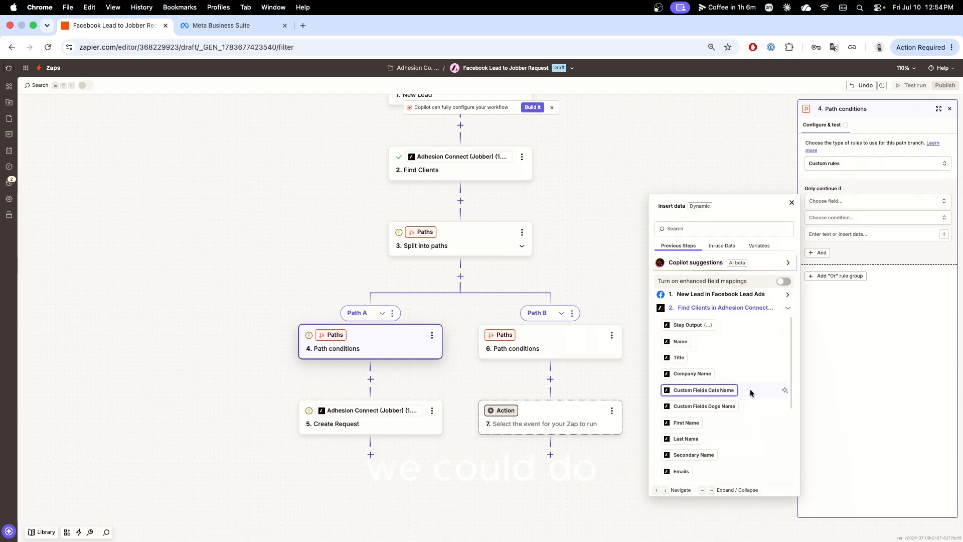
scroll(750, 389, "down", 3)
left_click(688, 435)
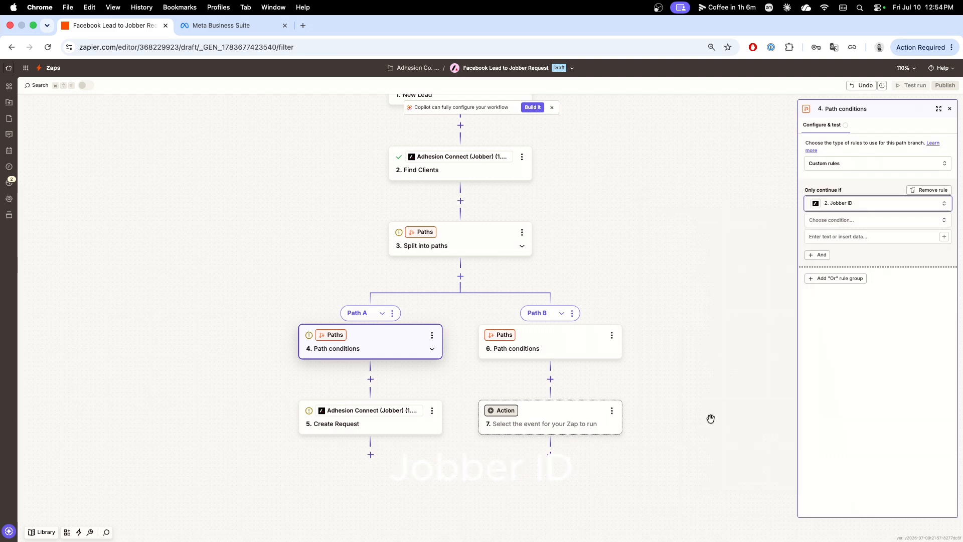
left_click(855, 221)
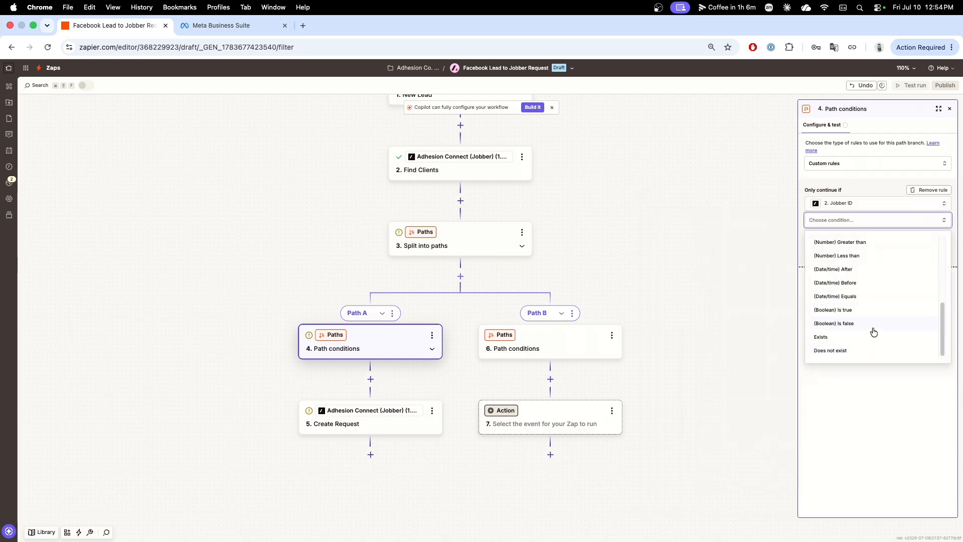
left_click(855, 339)
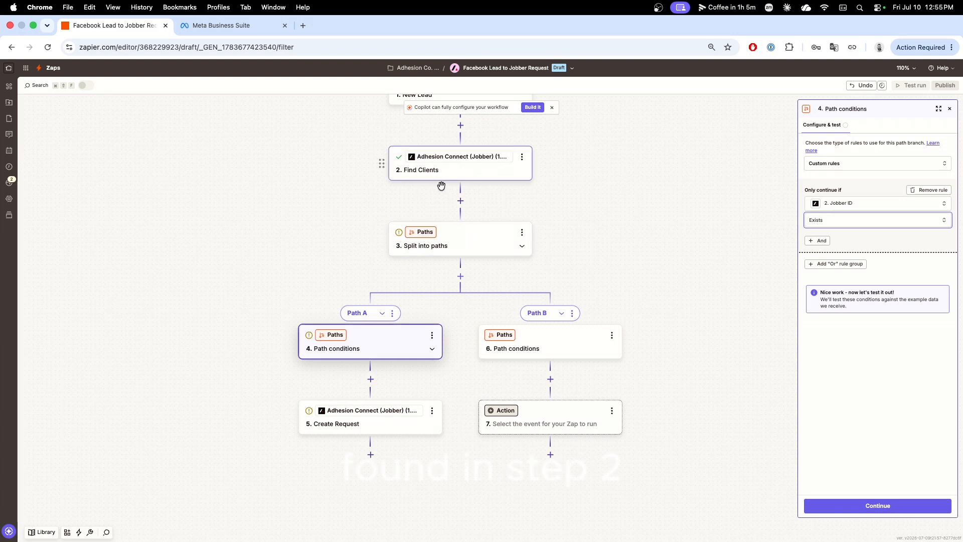
Rename Path A to "Client Found".
left_click(432, 335)
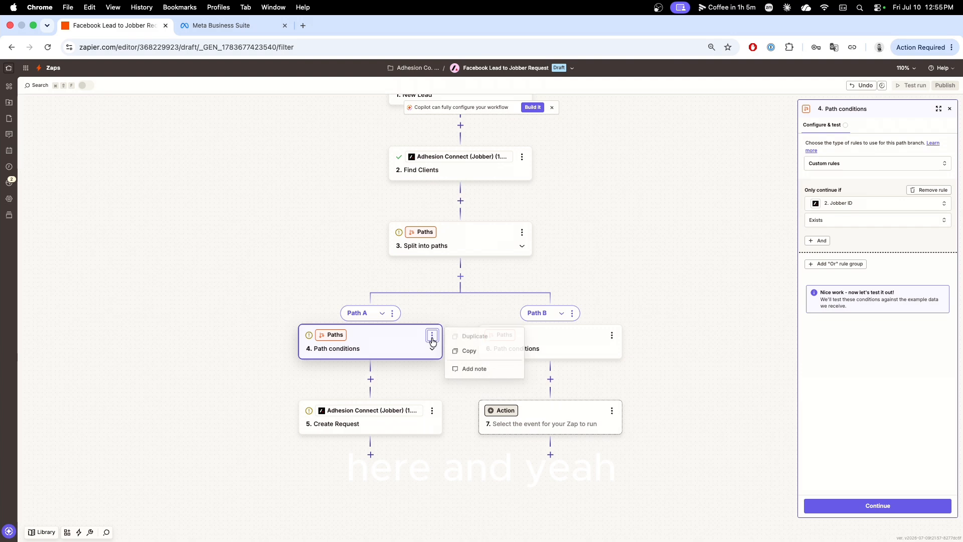
left_click(359, 342)
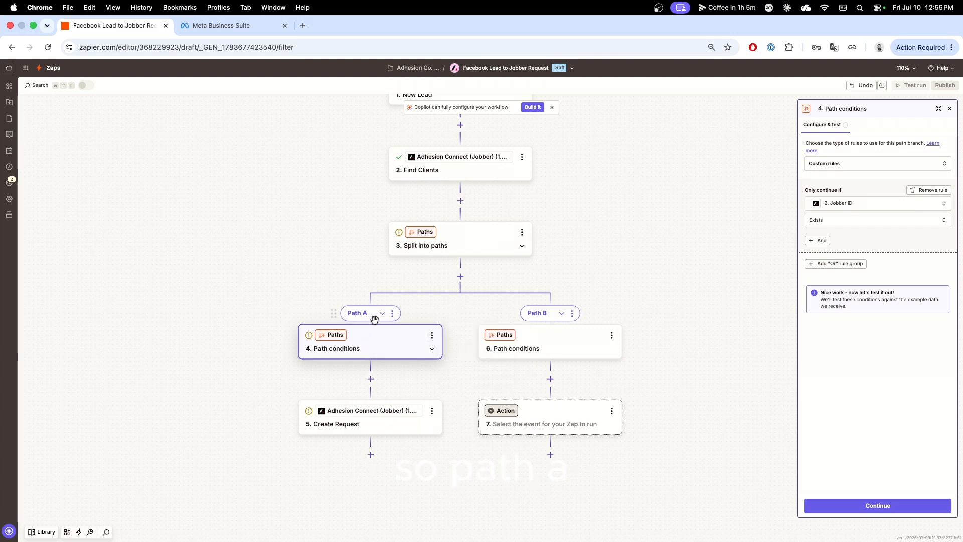
left_click(392, 313)
left_click(434, 319)
type("C")
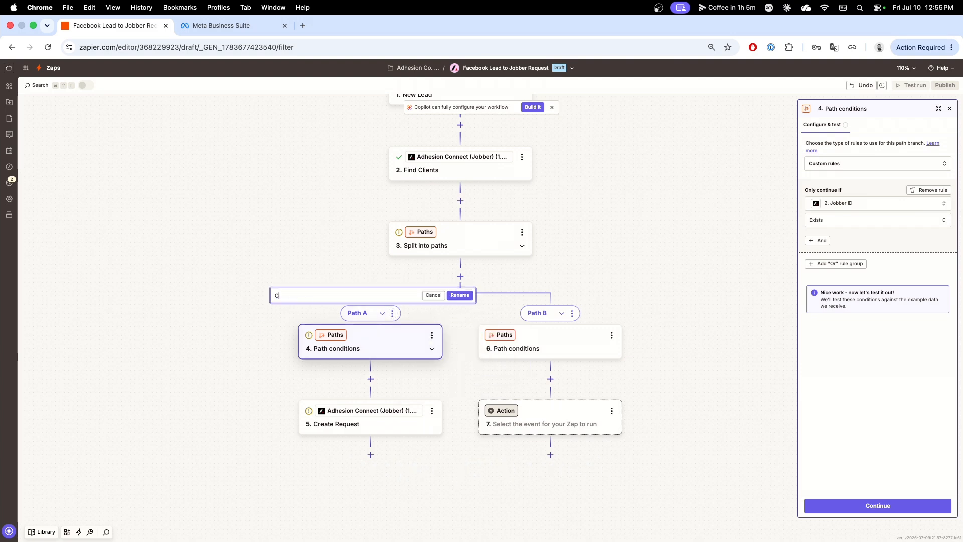
type("lient Found")
key("Return")
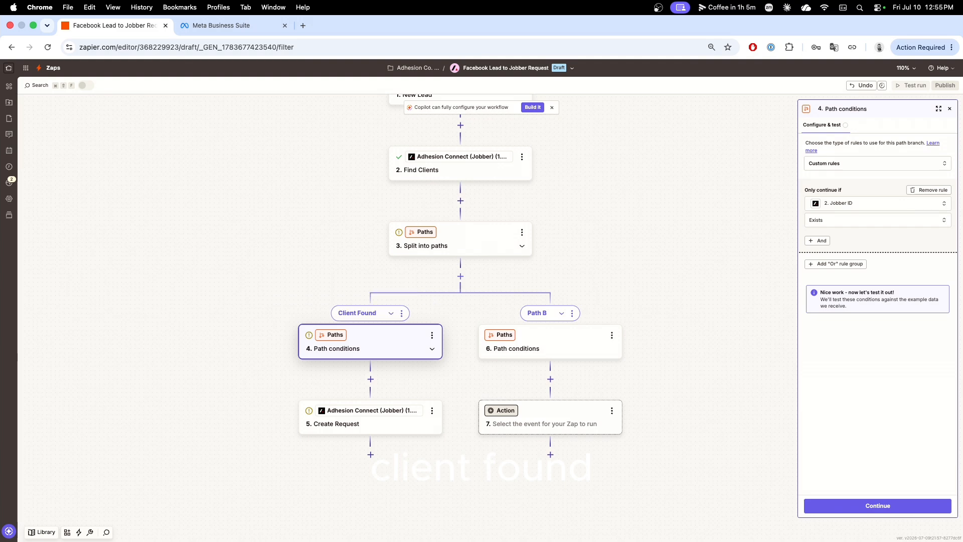
Rename Path B to "Client Not Found".
left_click(572, 313)
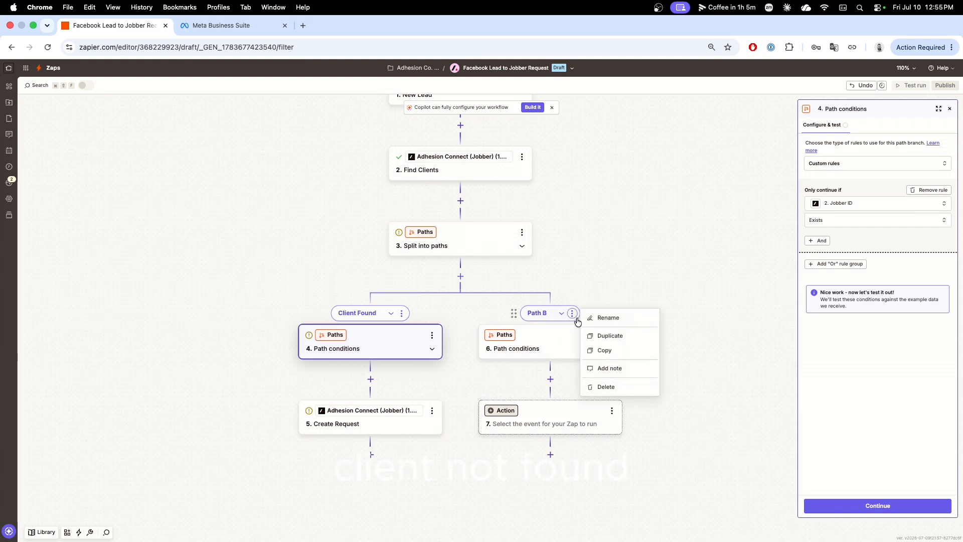
left_click(597, 317)
type("c")
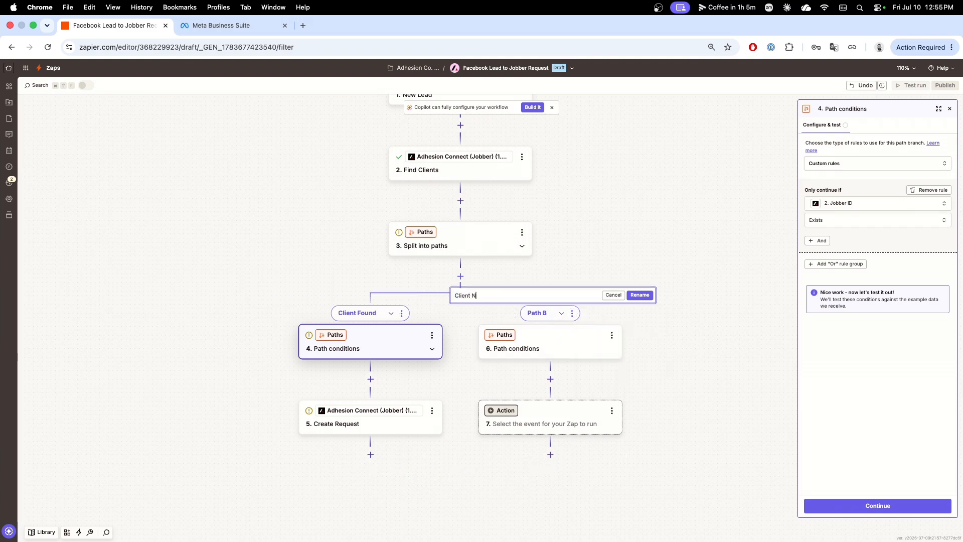
key("Return")
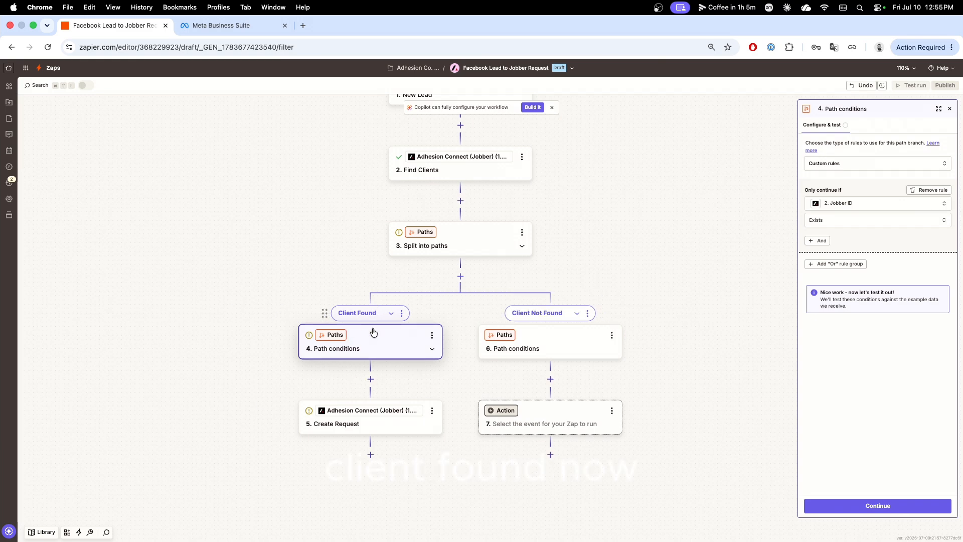
Review the Create Request step's title, client mapping and request details in the Client Found path.
left_click(357, 427)
left_click(813, 128)
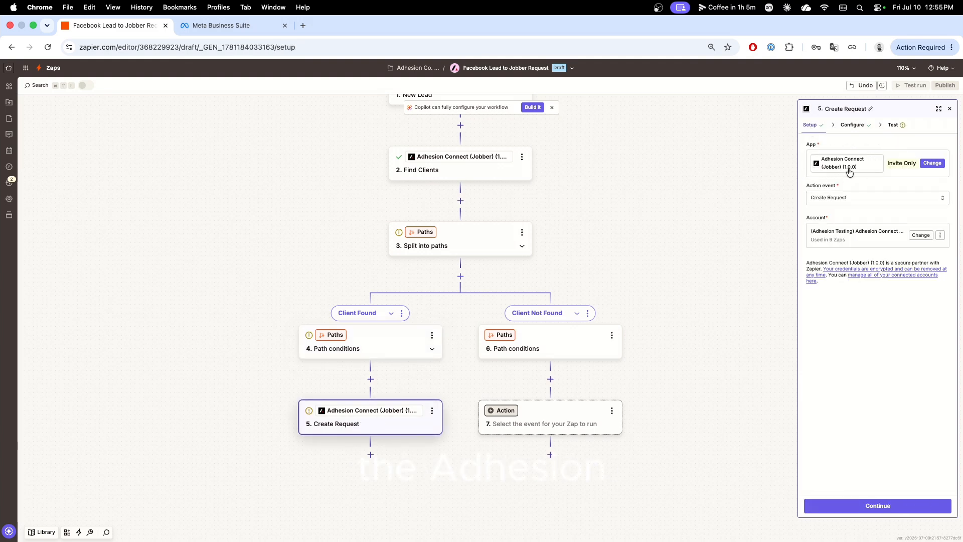
left_click(851, 125)
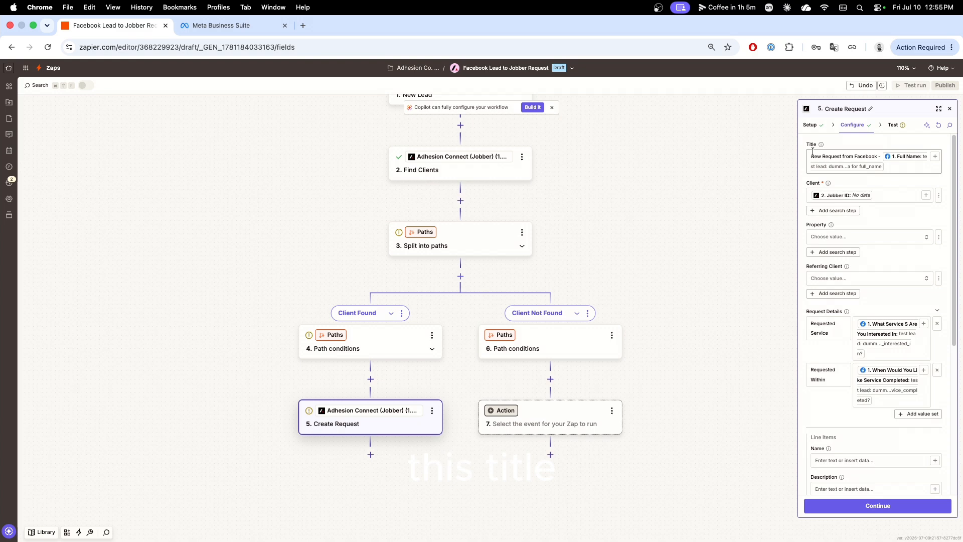
left_click_drag(811, 156, 878, 154)
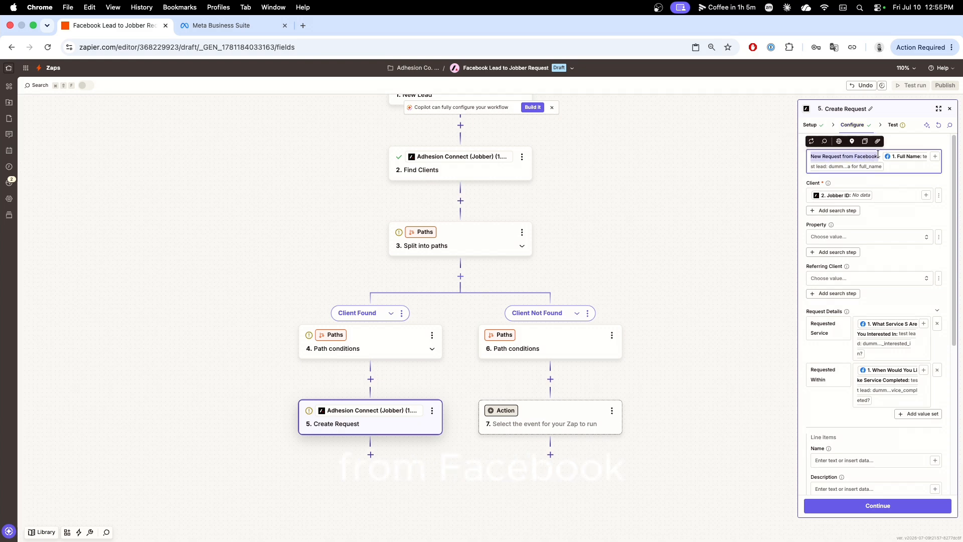
left_click(921, 169)
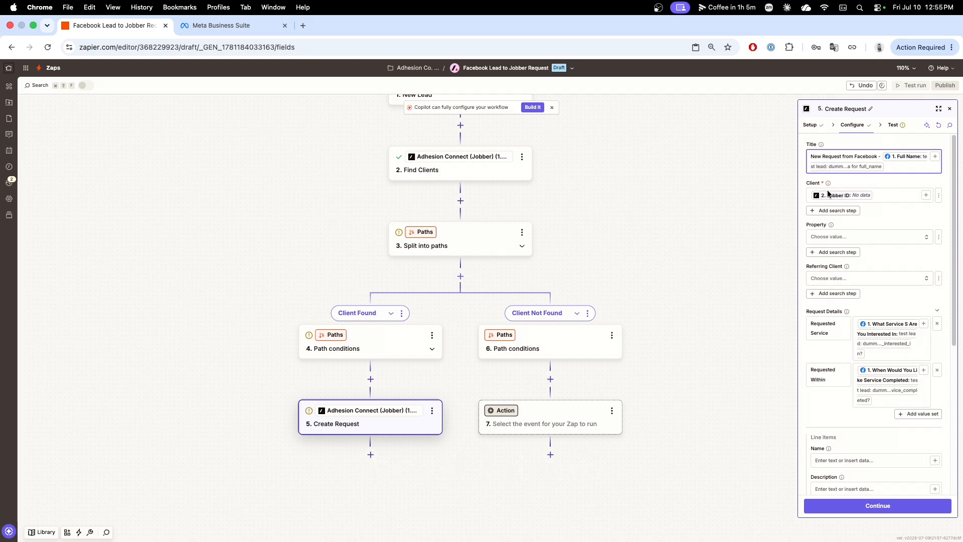
mouse_move(828, 184)
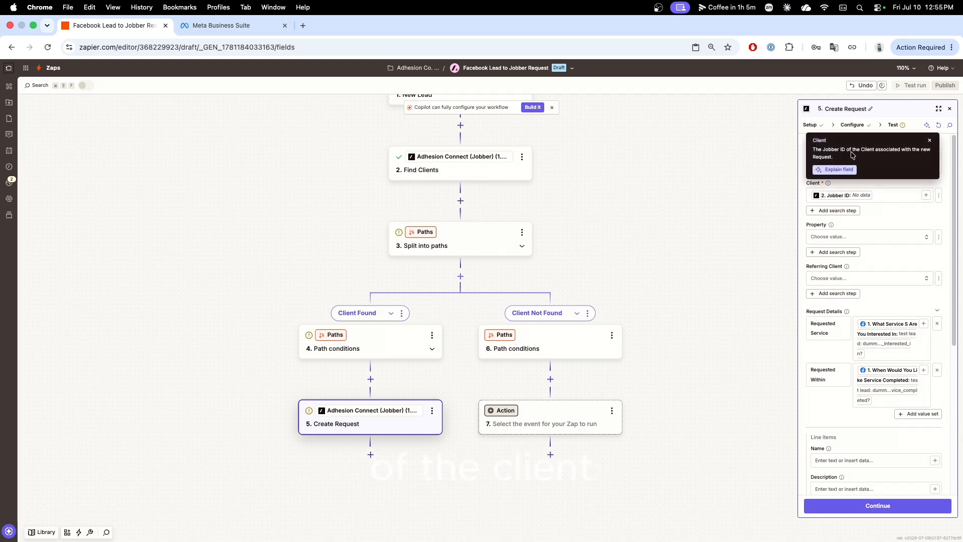
left_click(929, 142)
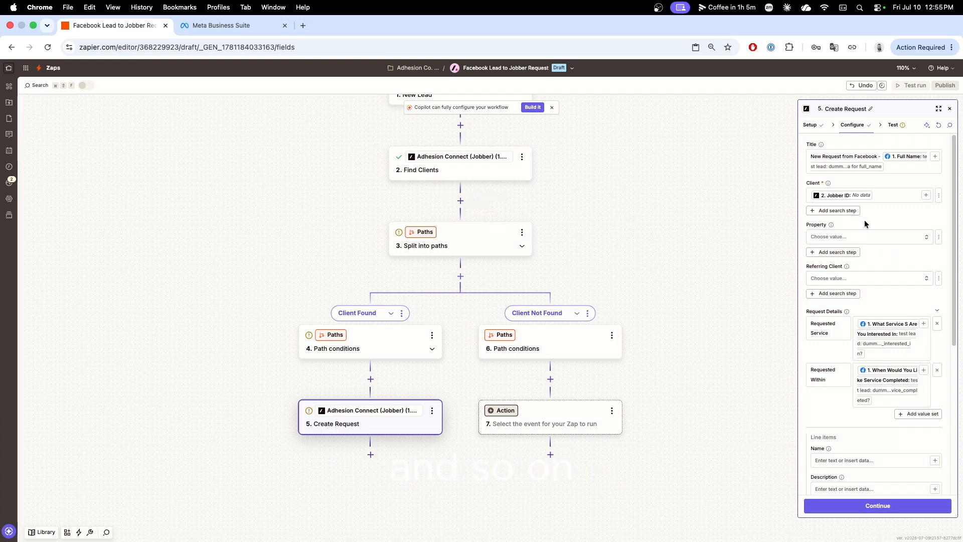
scroll(889, 256, "down", 3)
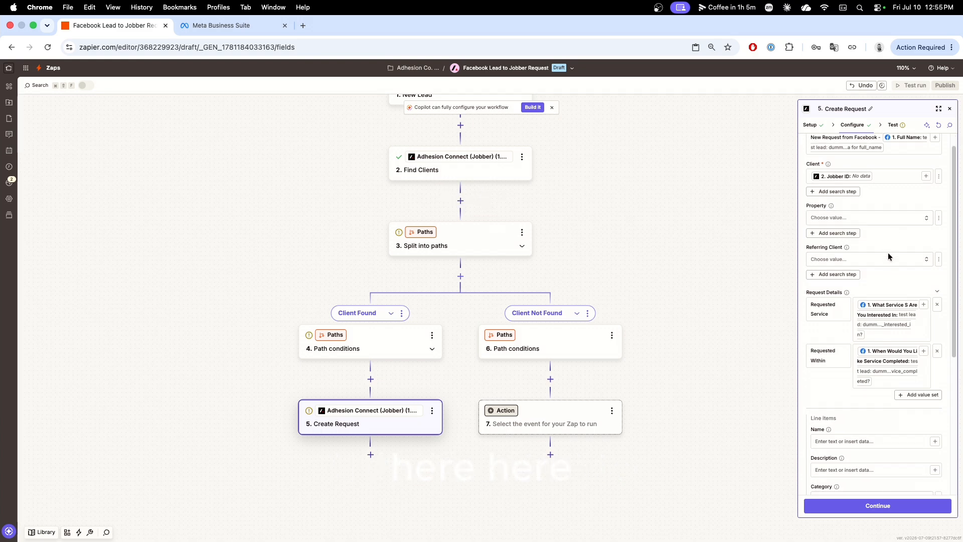
scroll(888, 255, "down", 1)
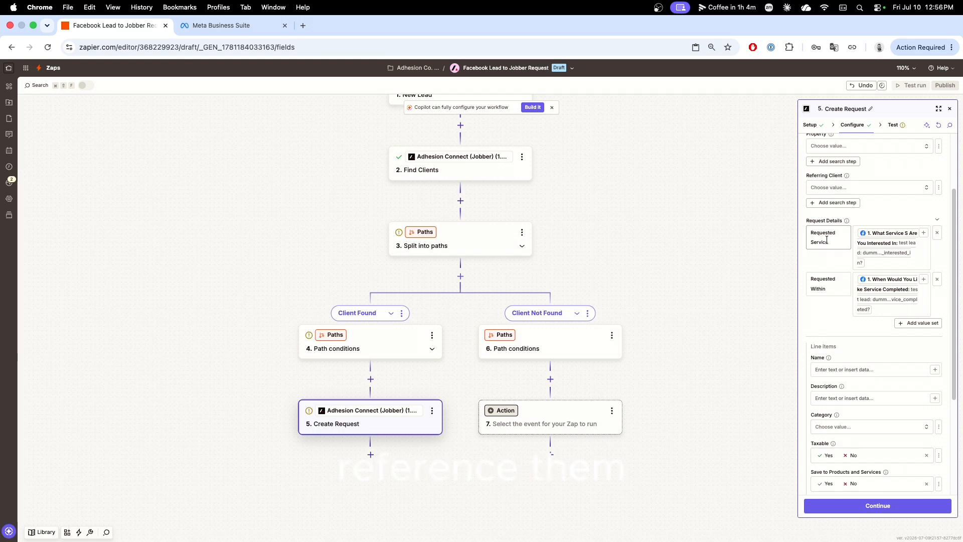
left_click_drag(811, 232, 831, 240)
Switch to Meta Business Suite, check the services question in the Demo Form 2 preview, and return to the Zap editor.
left_click(228, 26)
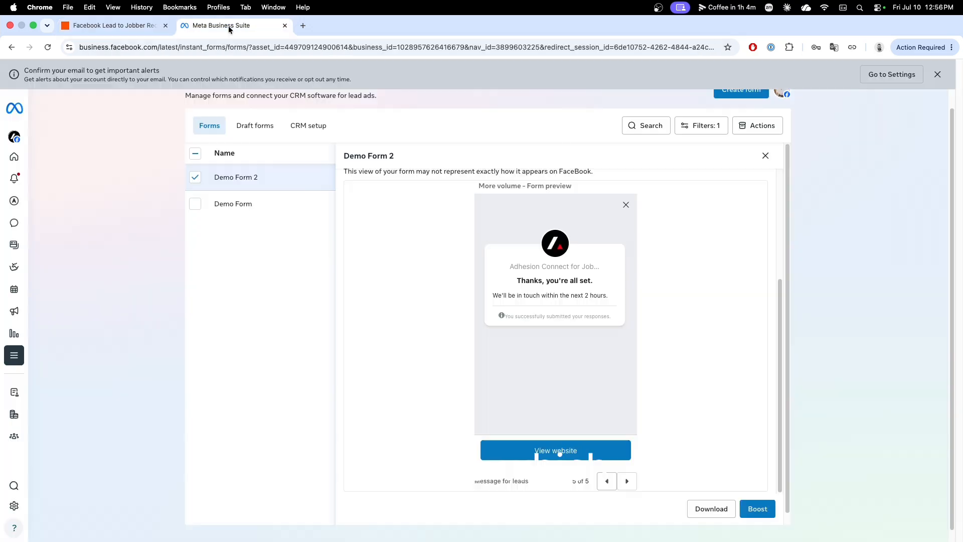
left_click(607, 482)
left_click(606, 482)
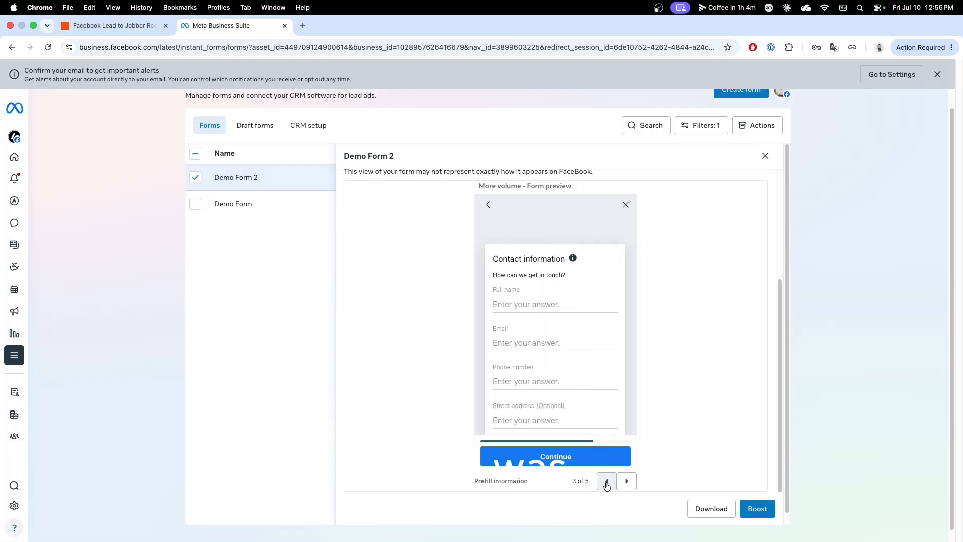
left_click(606, 482)
left_click(607, 482)
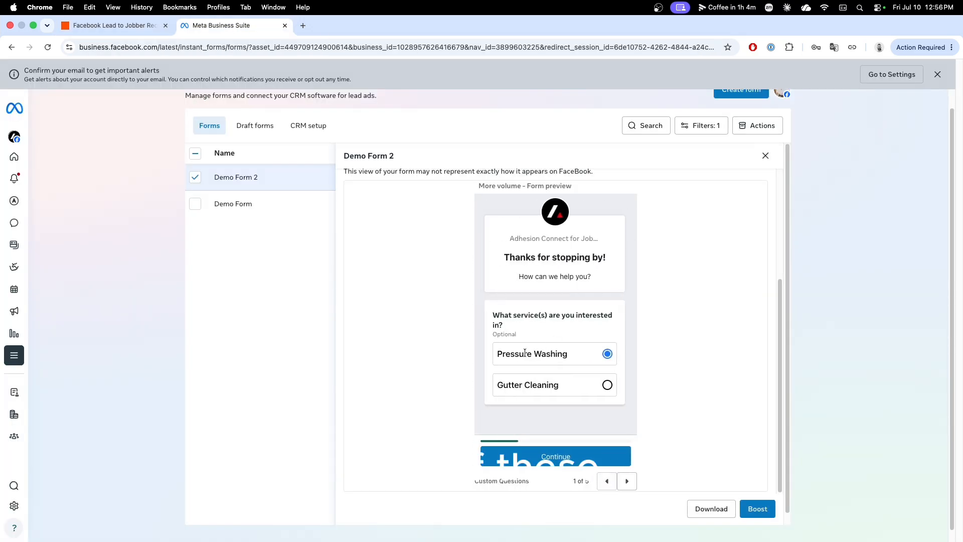
left_click(112, 27)
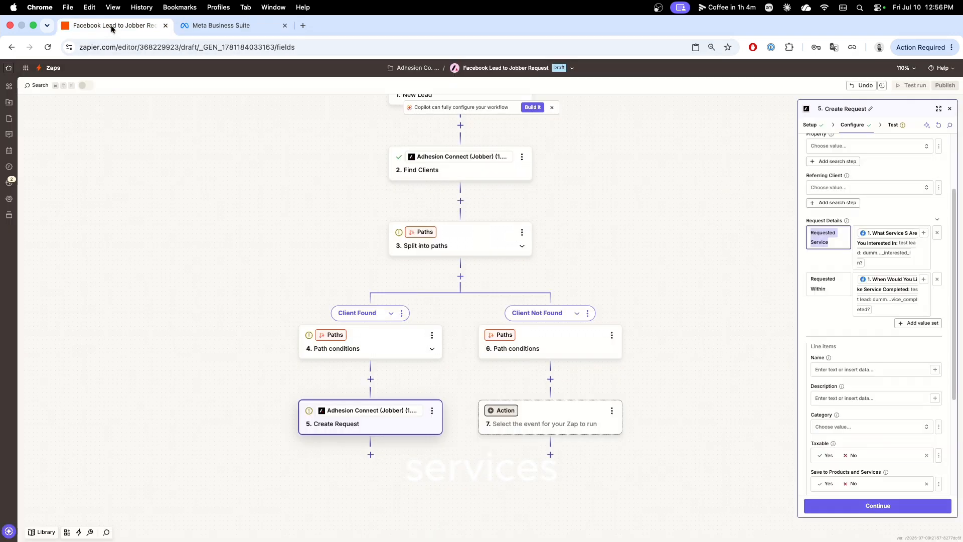
left_click(809, 283)
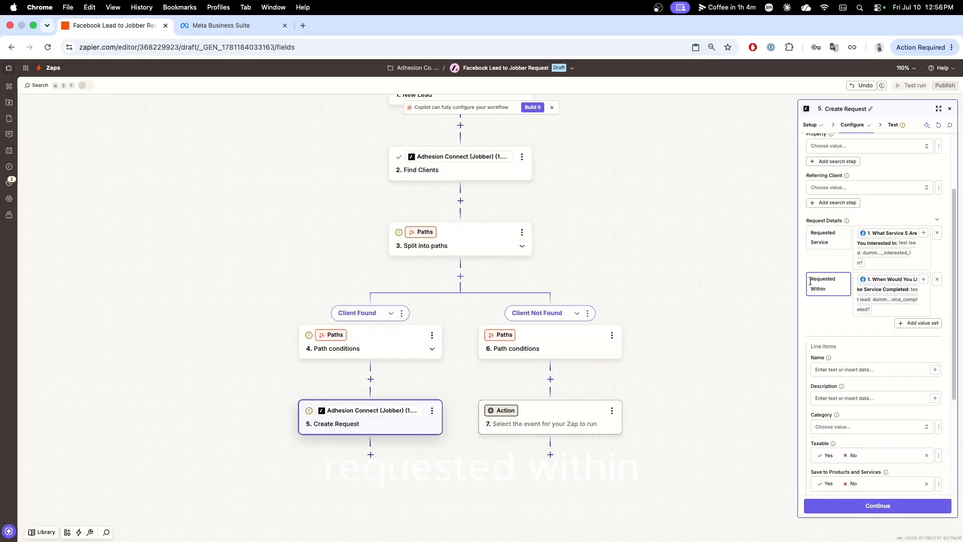
left_click_drag(810, 282, 842, 288)
left_click(834, 289)
type("asd")
key("BackSpace")
Clear the Requested Service value and map it to the Facebook lead's "What Service S Are You Interested In" answer.
left_click(877, 260)
key("BackSpace")
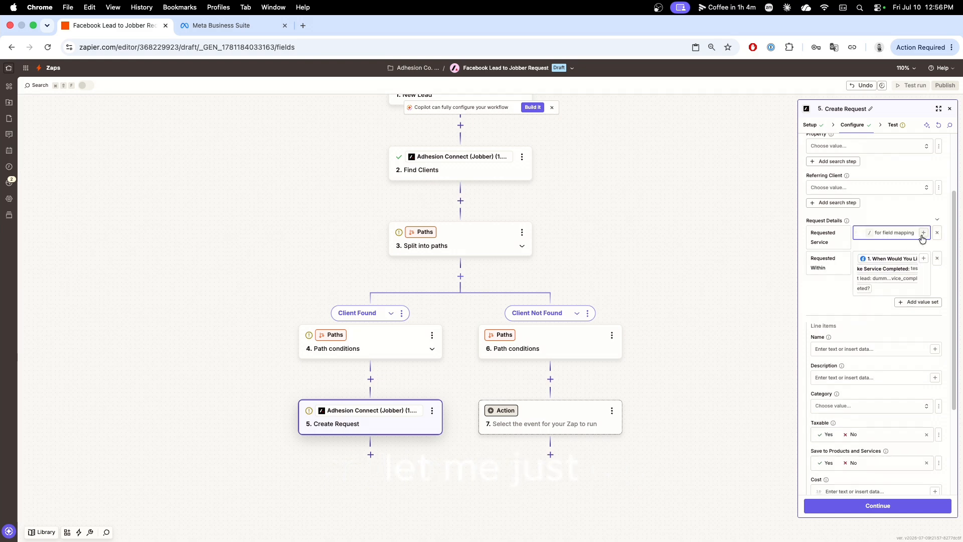
left_click(923, 233)
left_click(735, 323)
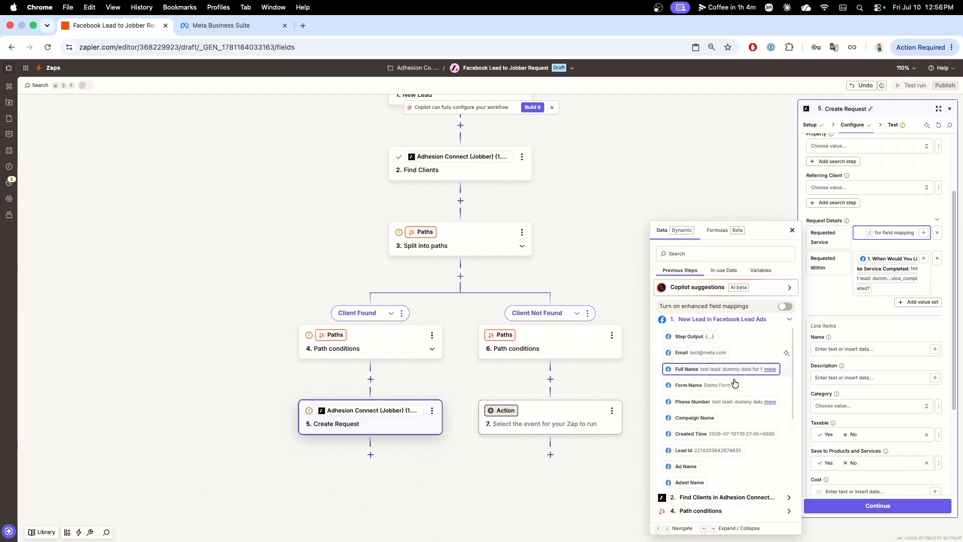
scroll(735, 385, "down", 5)
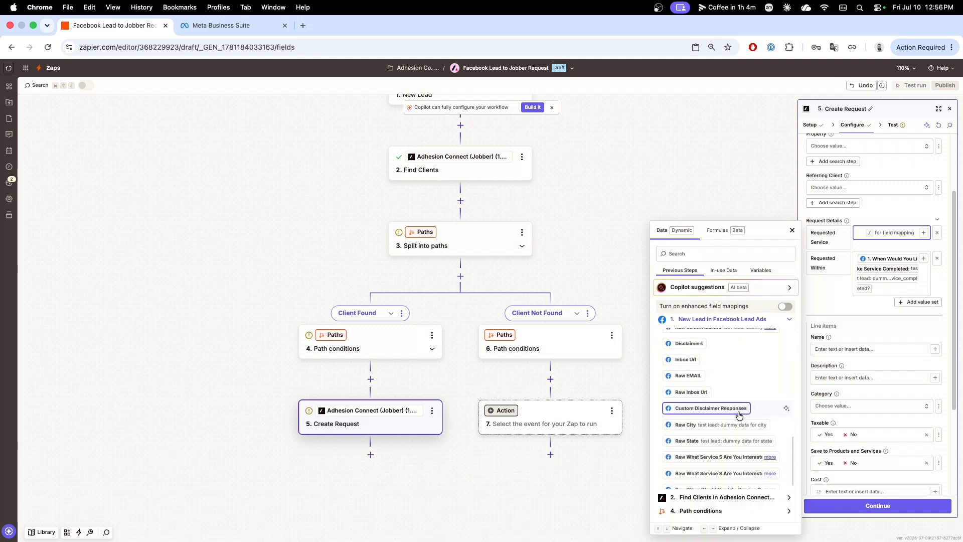
scroll(738, 414, "down", 2)
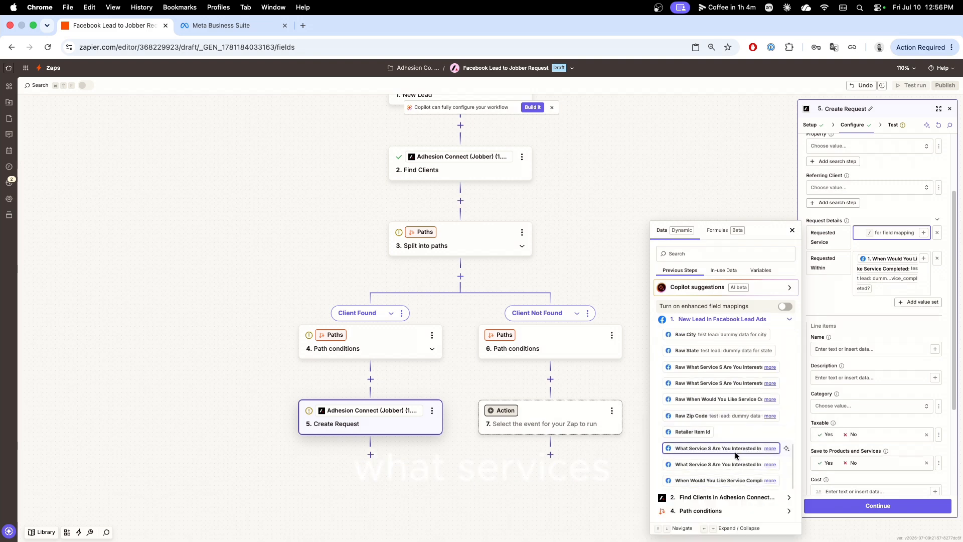
left_click(714, 449)
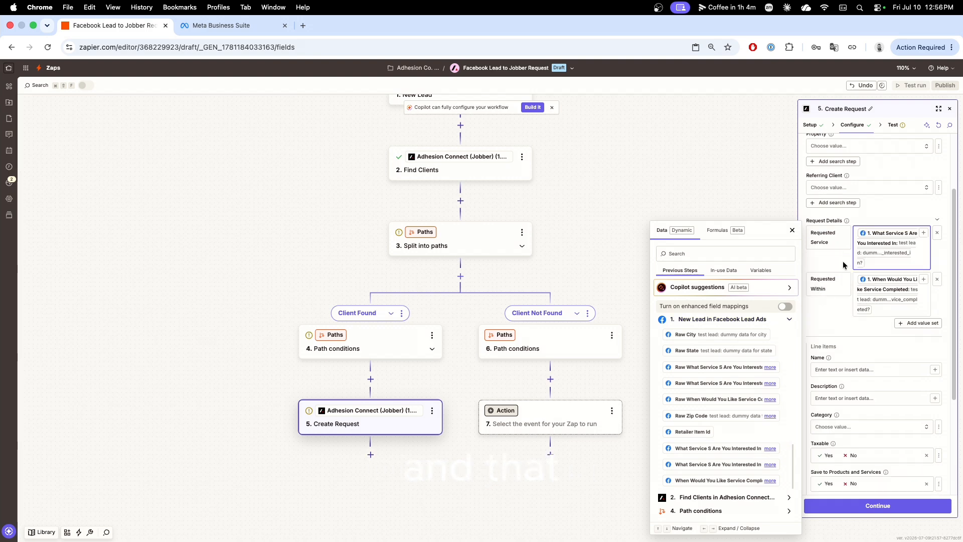
left_click(857, 243)
Compare the Facebook form's service options with the Create Request field mappings and line item fields.
scroll(572, 242, "up", 4)
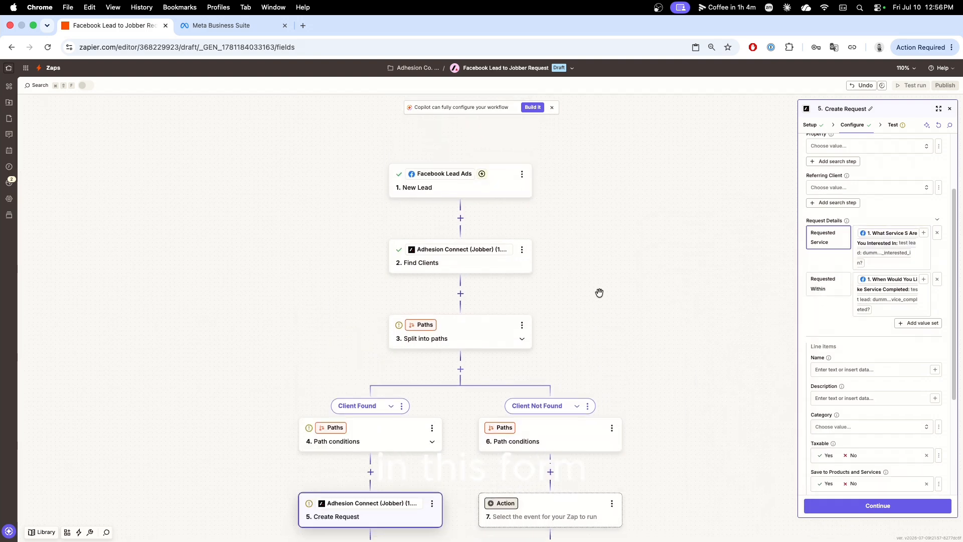
scroll(601, 295, "down", 2)
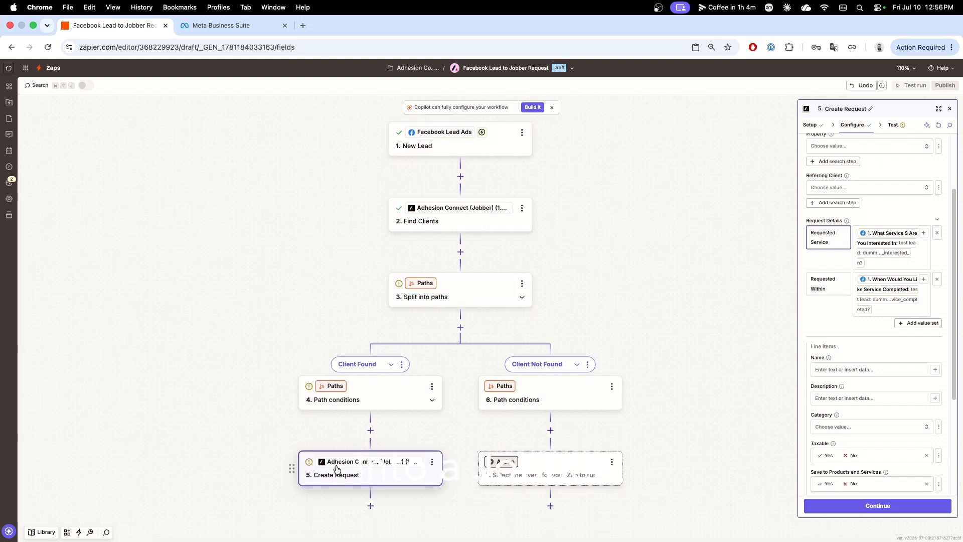
left_click(835, 317)
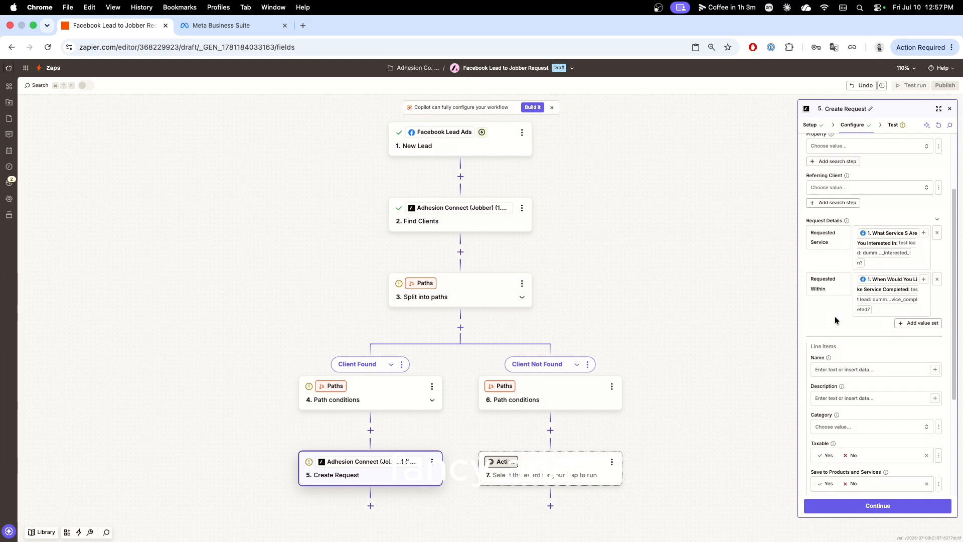
left_click(218, 24)
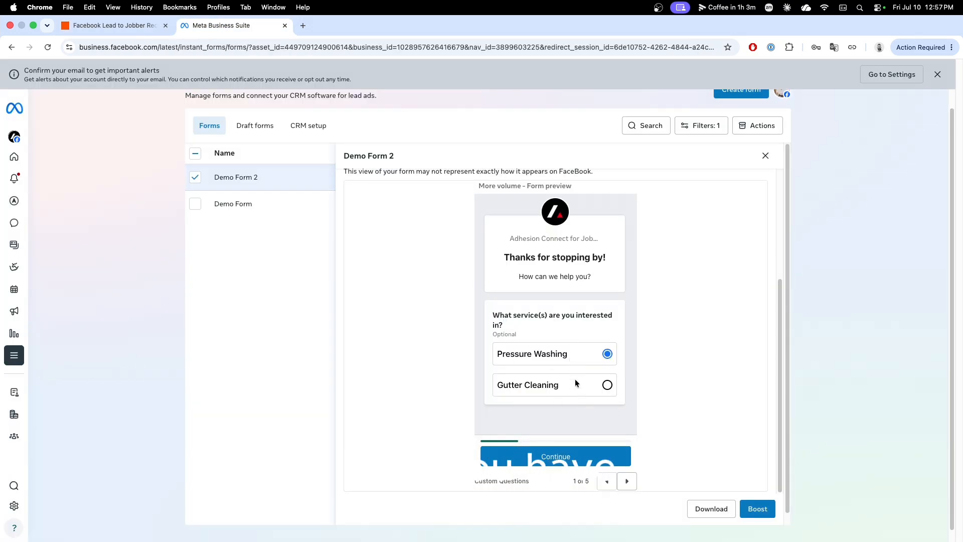
left_click(87, 25)
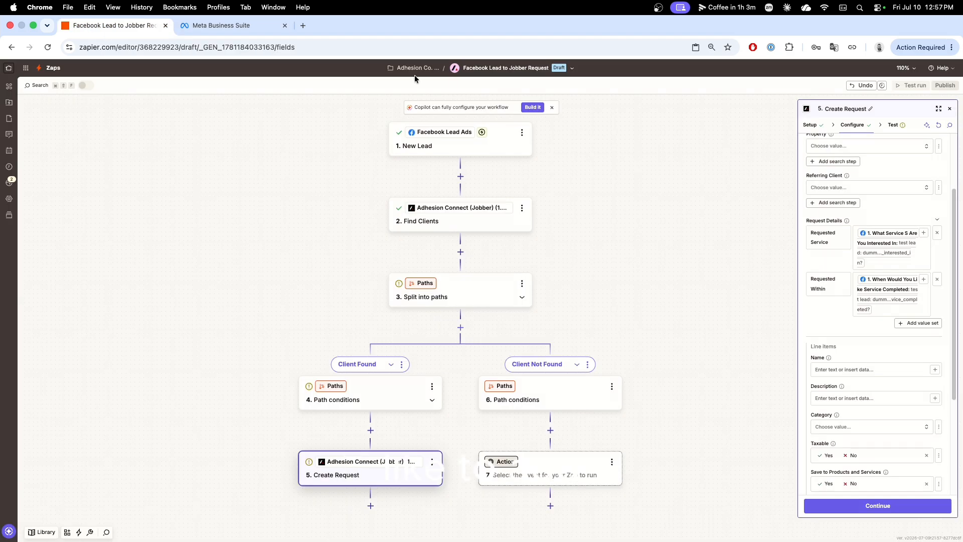
scroll(836, 323, "down", 5)
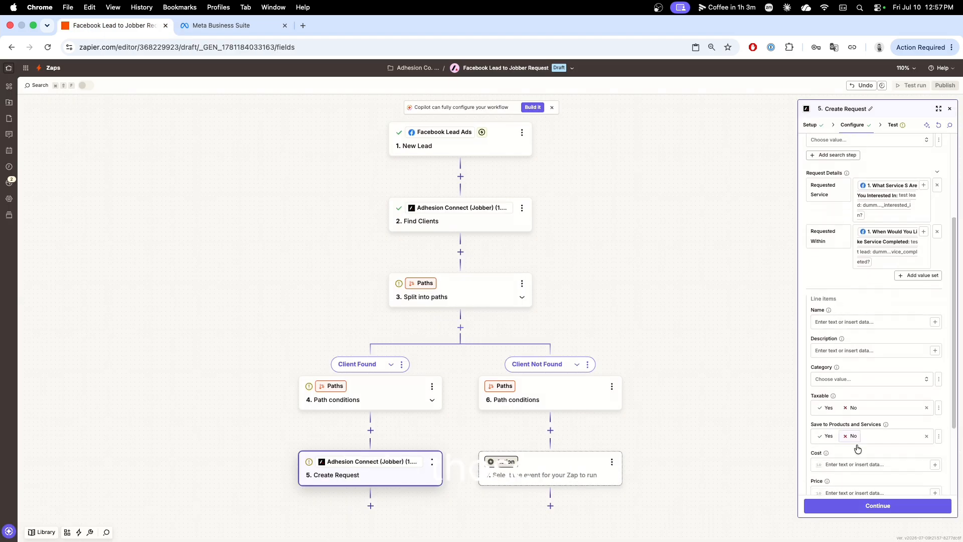
scroll(865, 384, "up", 6)
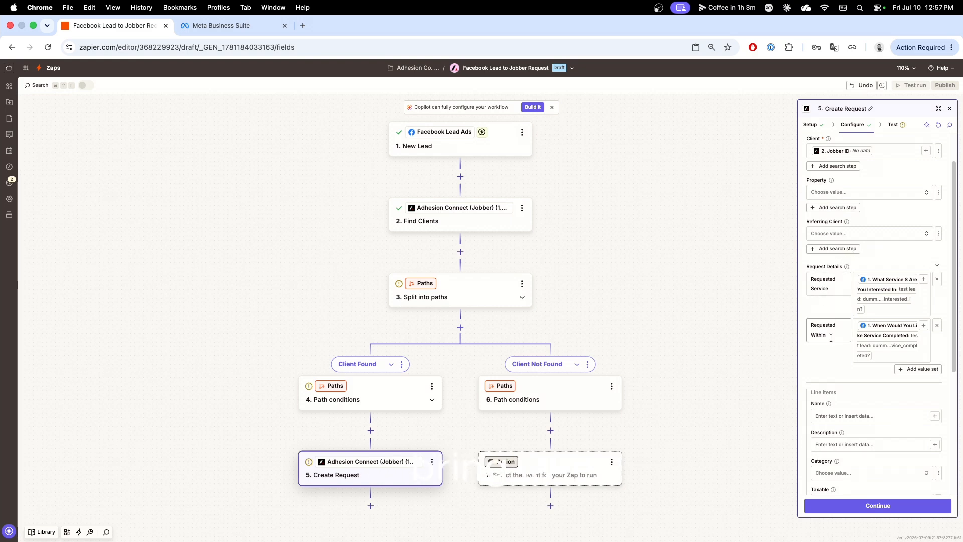
scroll(843, 335, "up", 2)
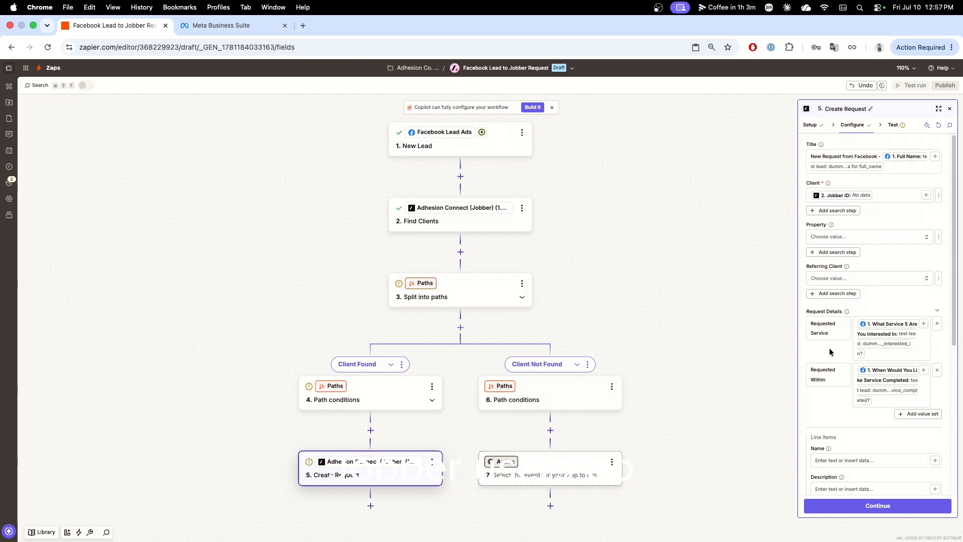
scroll(830, 351, "down", 1)
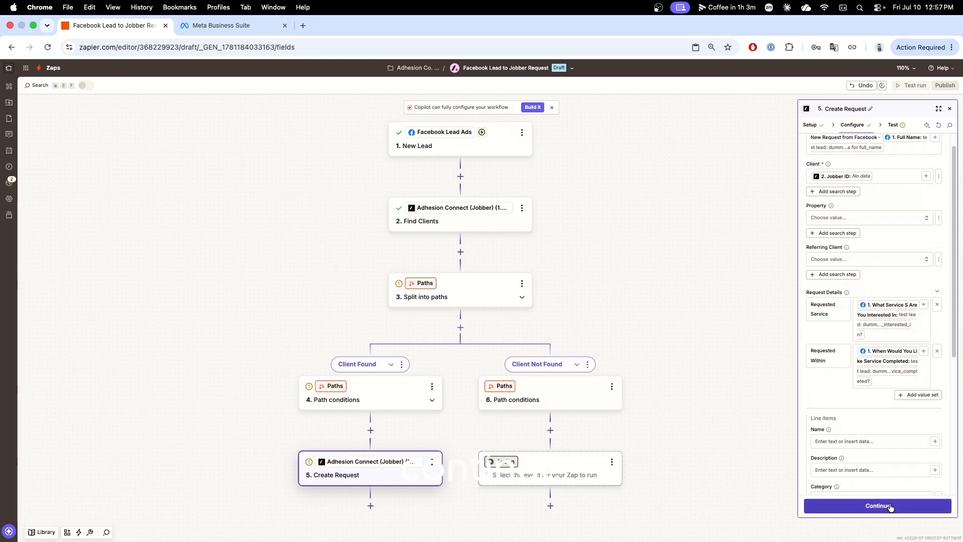
Set the empty action in the Client Not Found path to Adhesion Connect (Jobber) (1.0.0) with the Create Client event.
left_click_drag(689, 398, 684, 273)
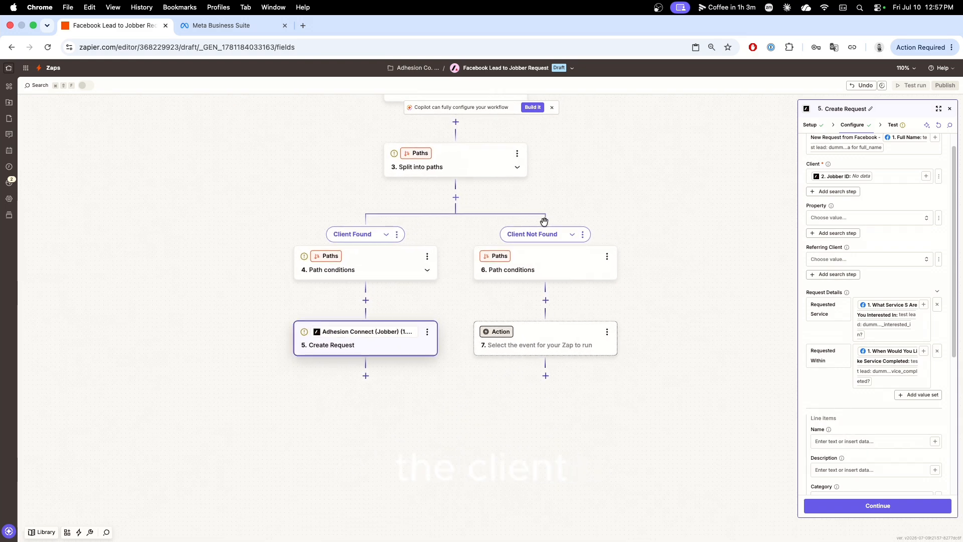
left_click(511, 332)
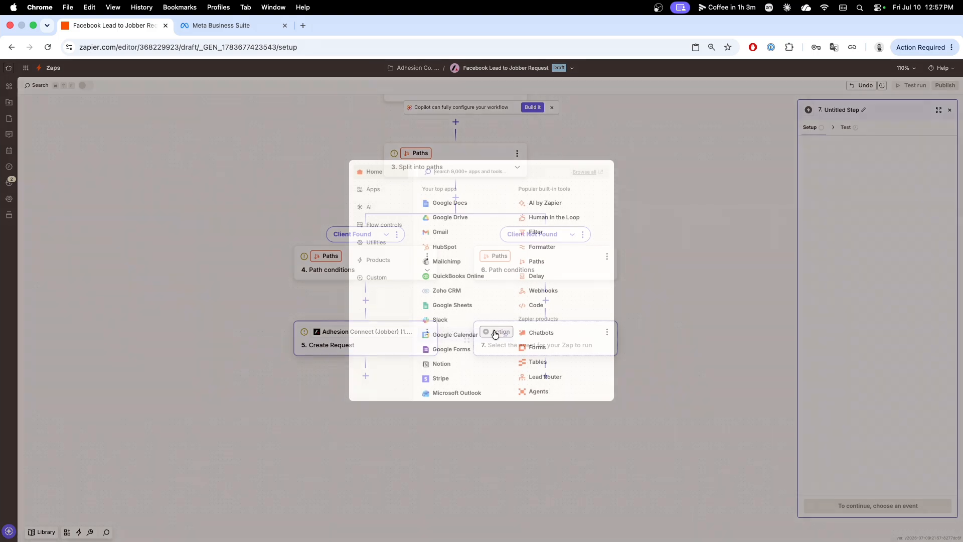
type("Adhesion")
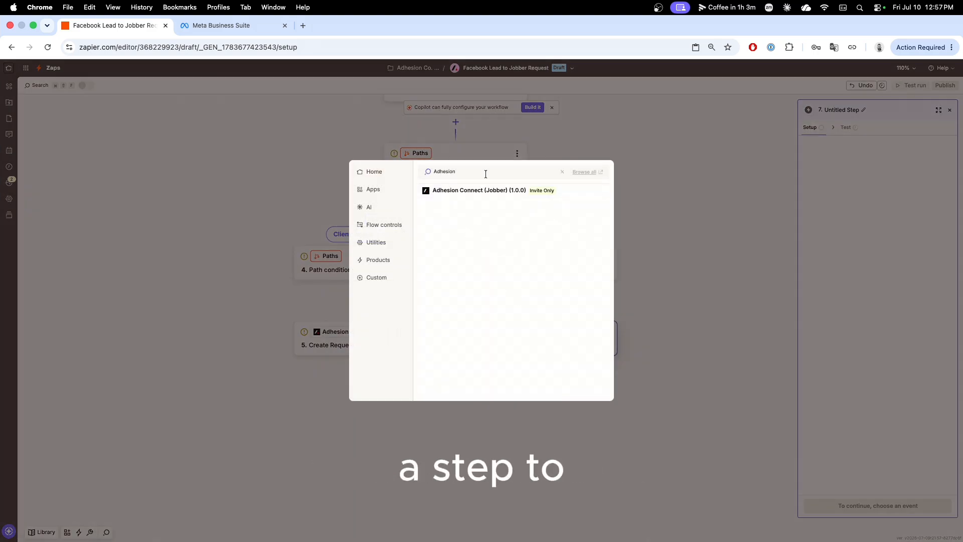
left_click(478, 192)
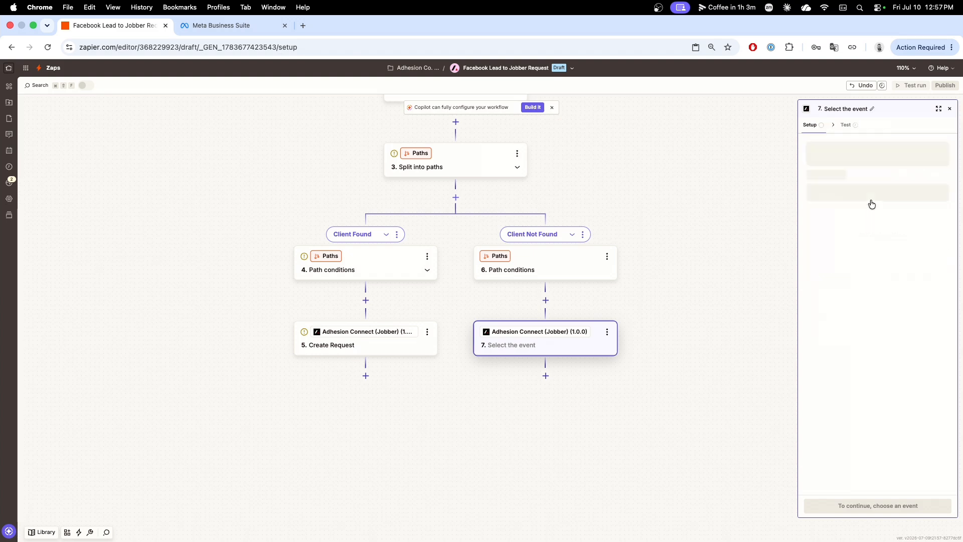
left_click(708, 269)
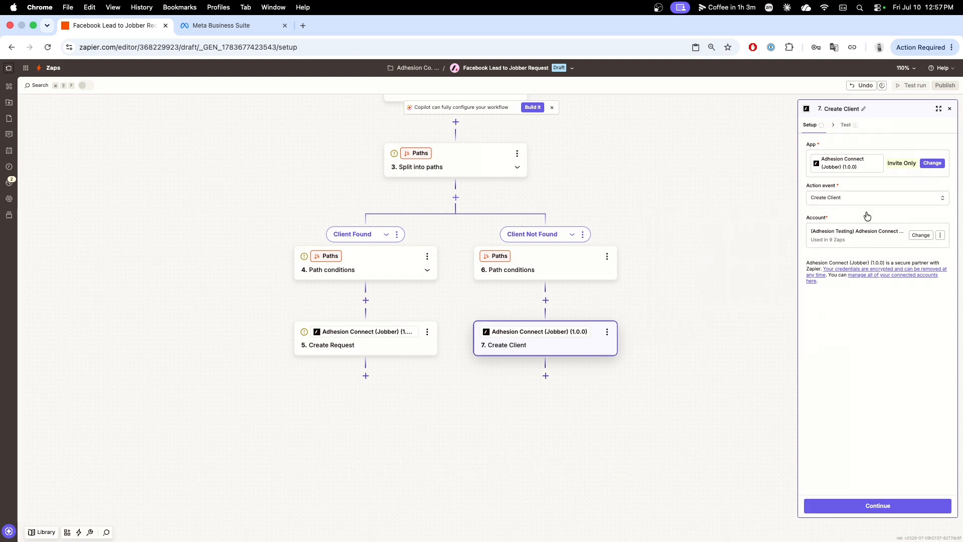
Proceed to the Create Client field configuration and map First Name to the Facebook lead's Full Name.
left_click(877, 505)
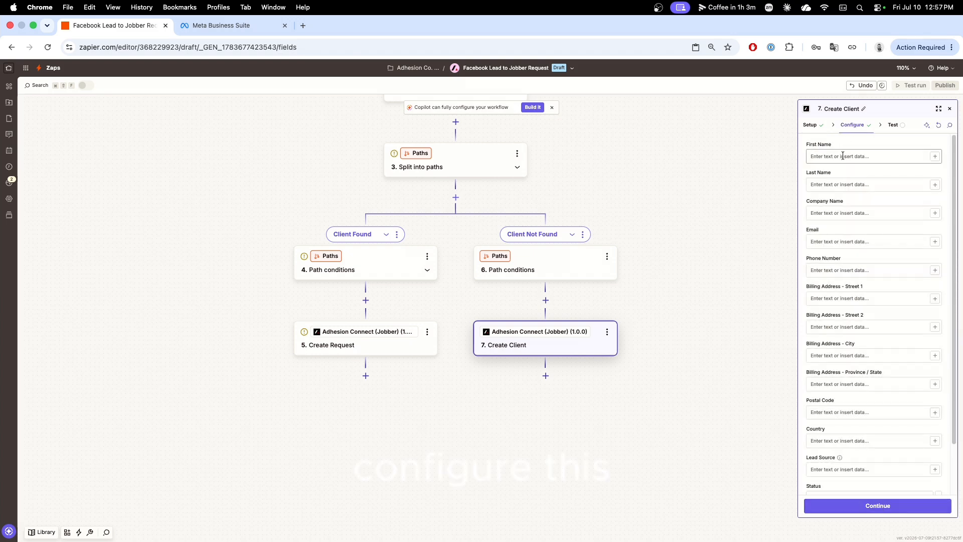
left_click(850, 156)
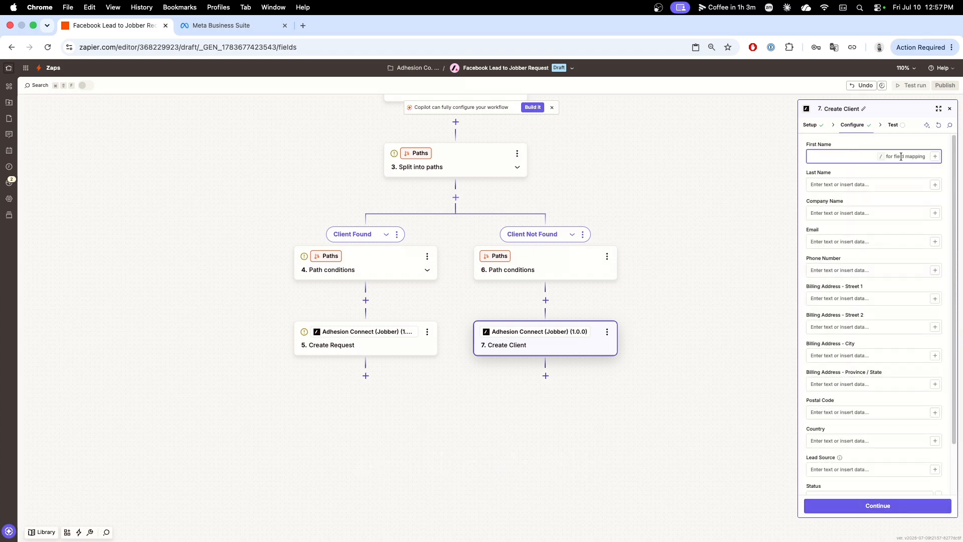
left_click(933, 157)
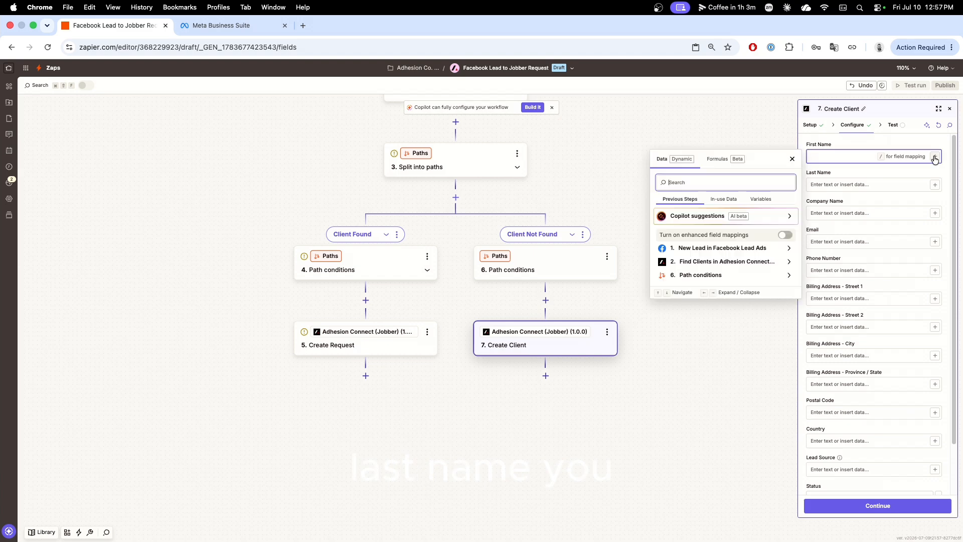
left_click(723, 248)
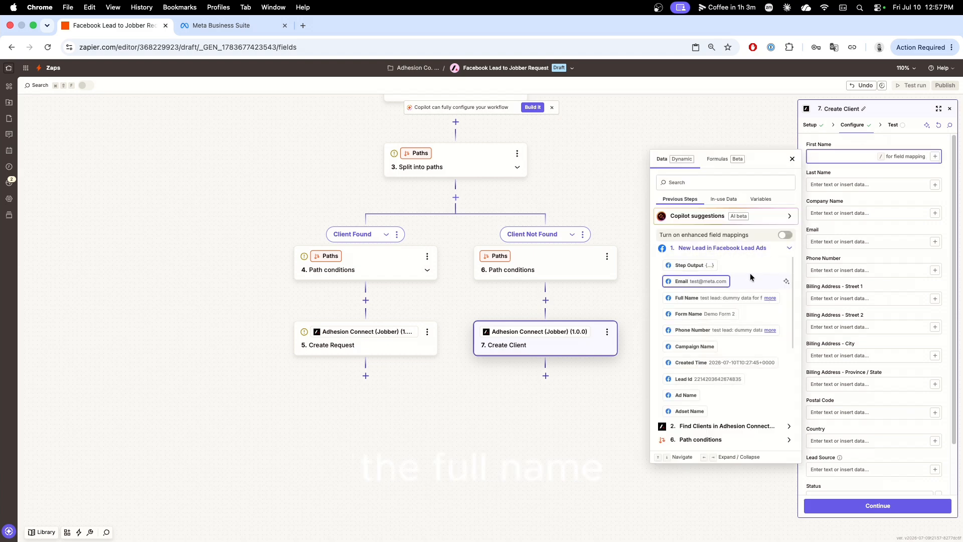
left_click(706, 300)
left_click(864, 181)
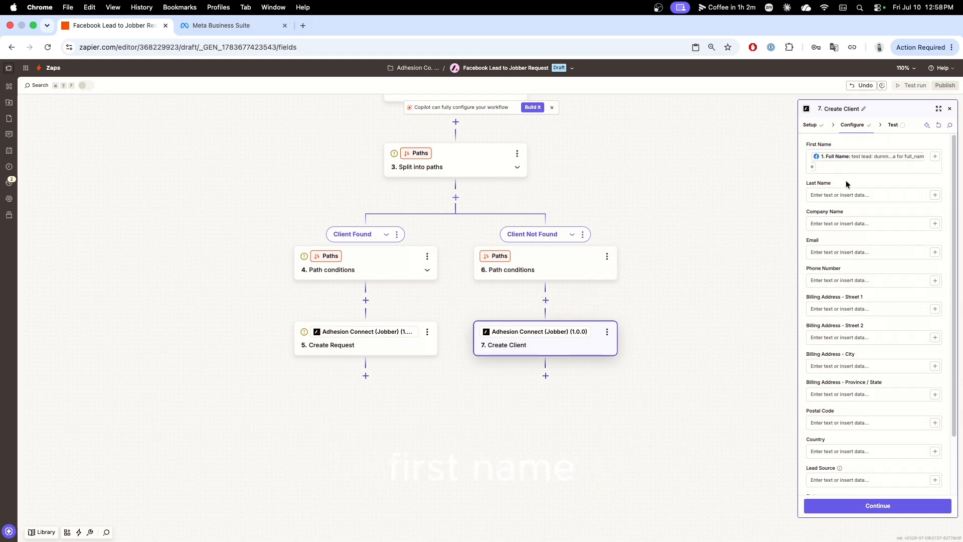
Map the Create Client step's Last Name to the Facebook lead's Full Name.
left_click(841, 195)
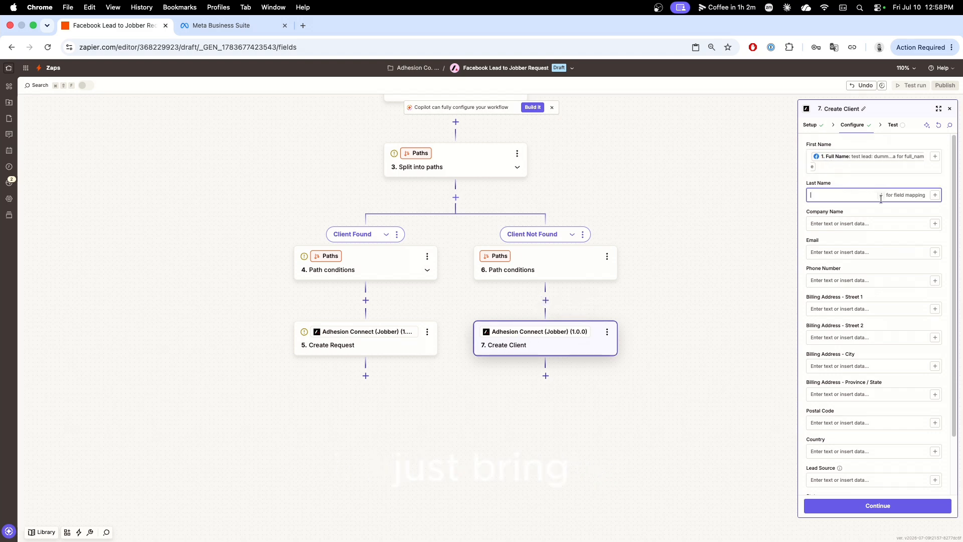
left_click(934, 195)
left_click(686, 289)
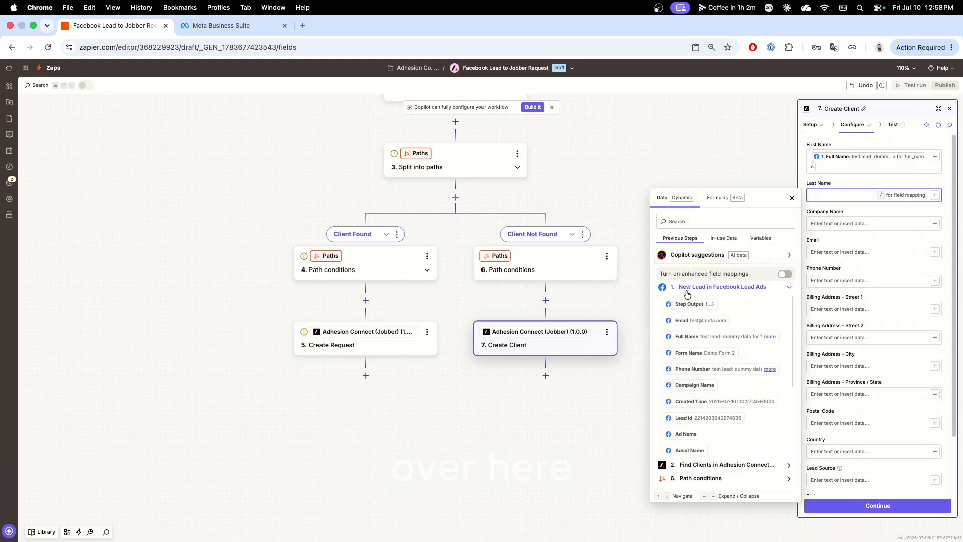
left_click(686, 336)
left_click(852, 184)
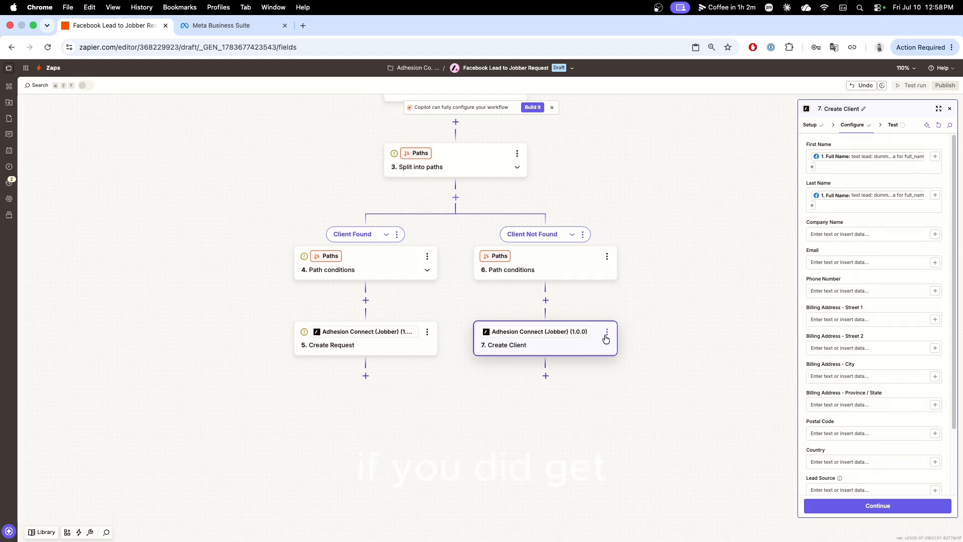
Map Billing Address - Street 1 to the Facebook lead's Street Address and Billing Address - City to its City.
scroll(875, 278, "down", 2)
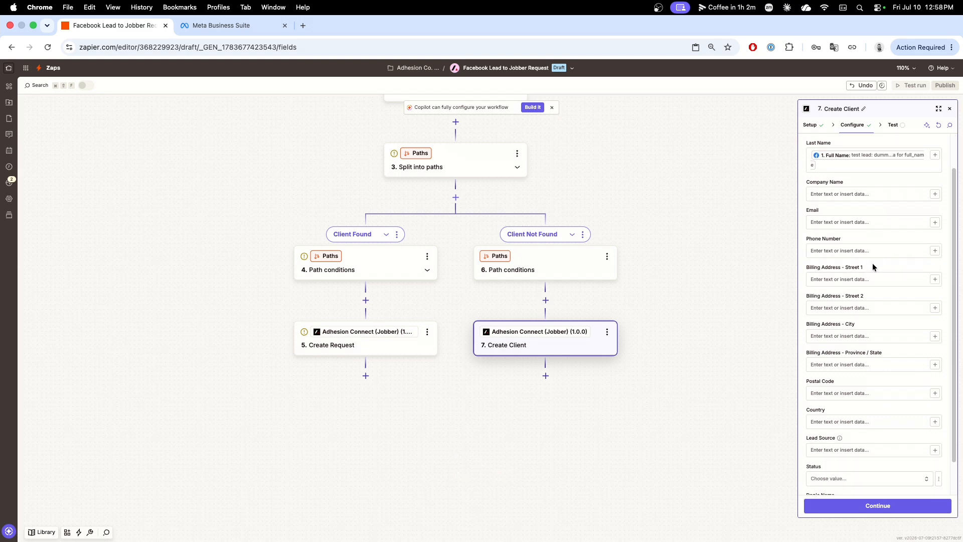
left_click(931, 281)
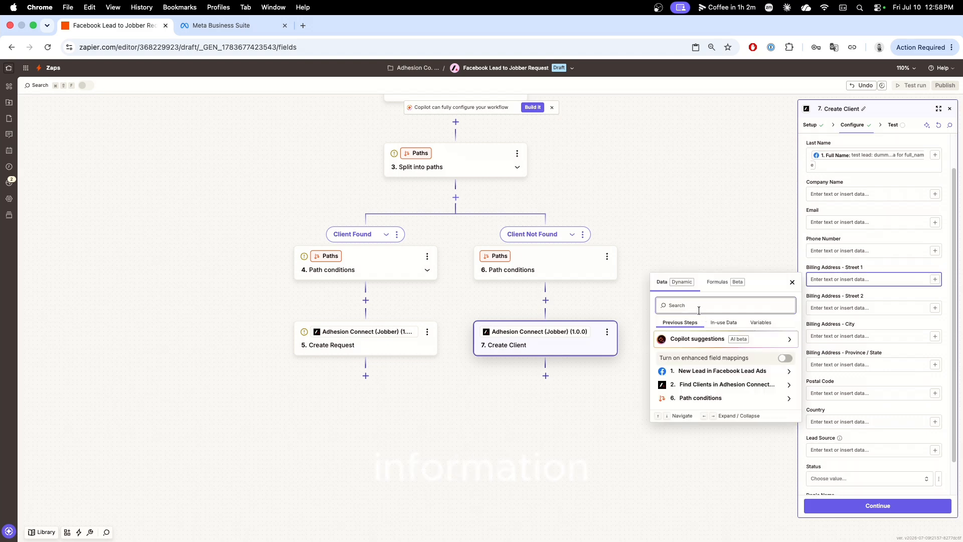
type("Str")
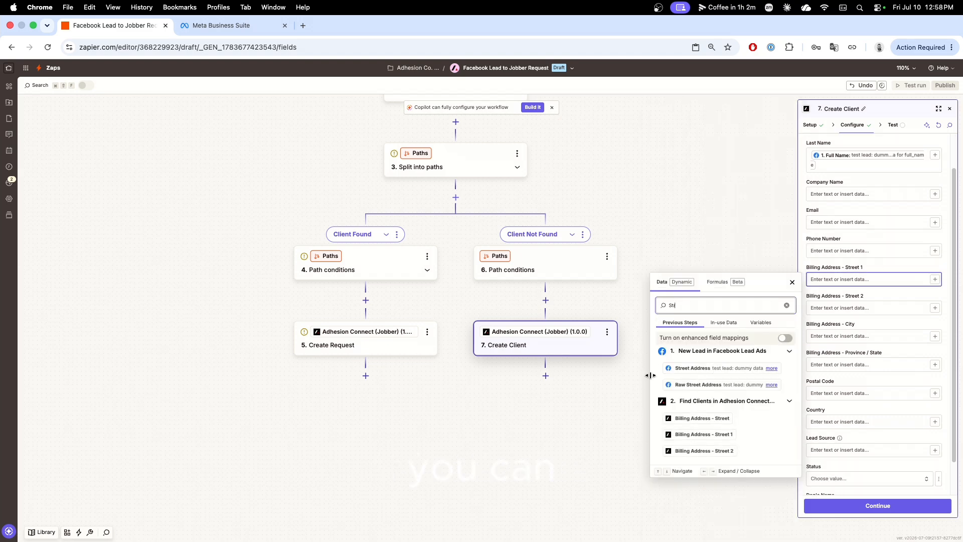
left_click(687, 369)
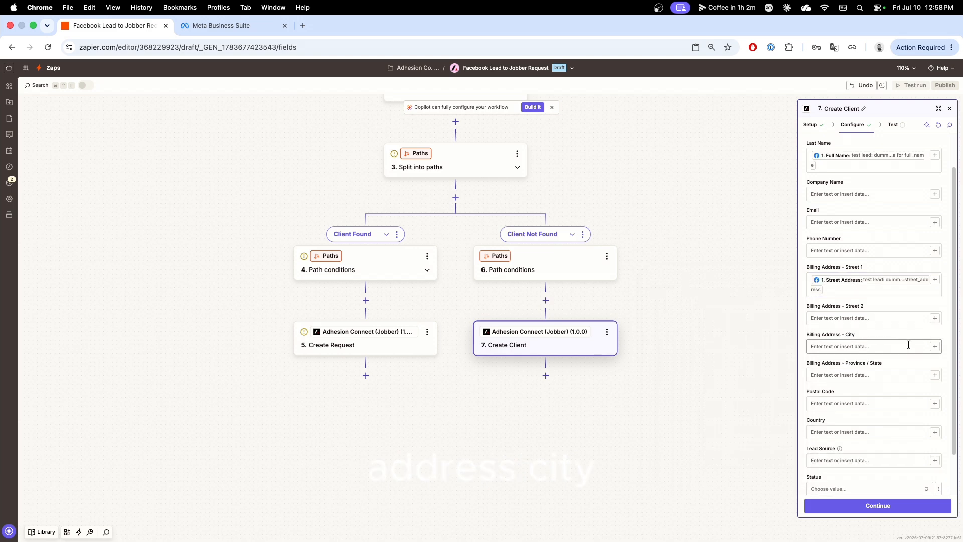
left_click(934, 346)
type("Cit")
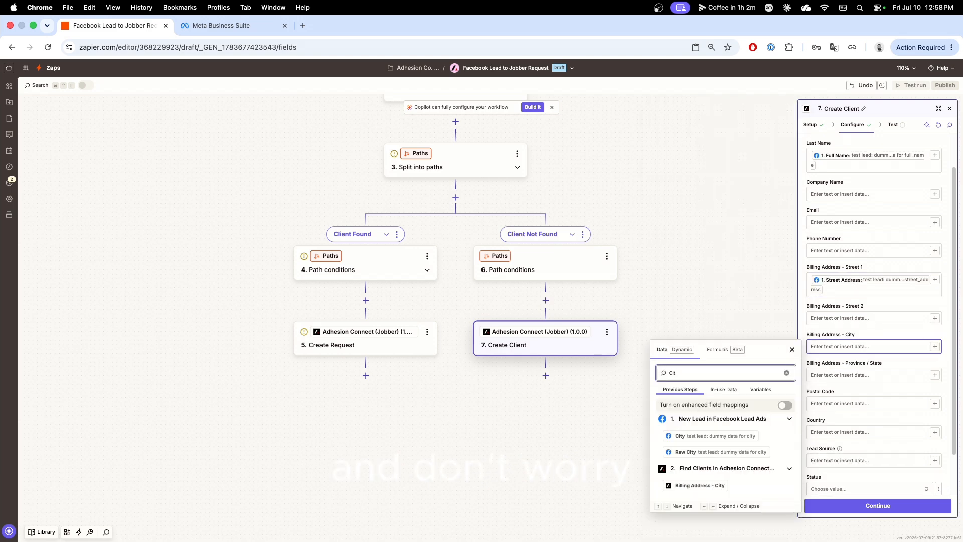
left_click(717, 436)
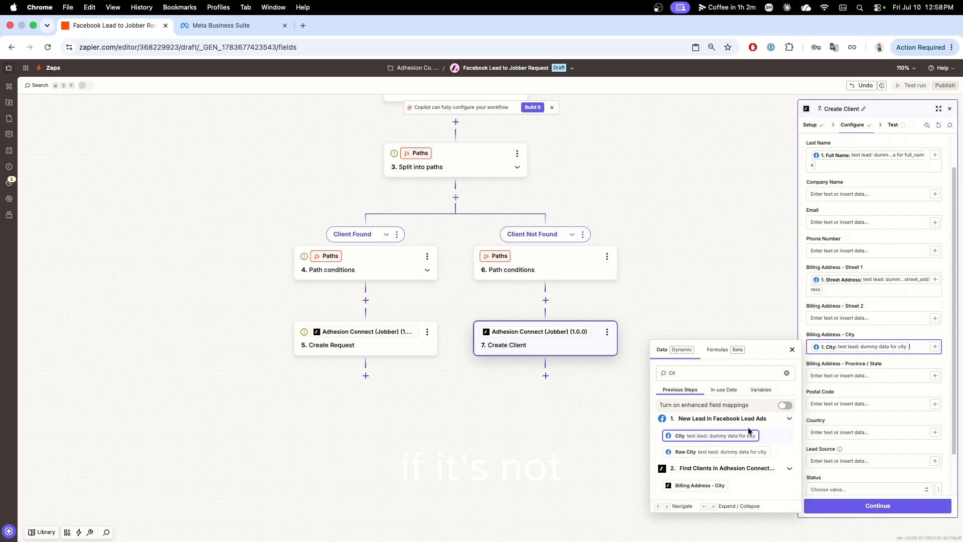
left_click(893, 392)
Map Billing Address - Province / State to the Facebook lead's State and Postal Code to its Zip Code.
scroll(894, 392, "down", 1)
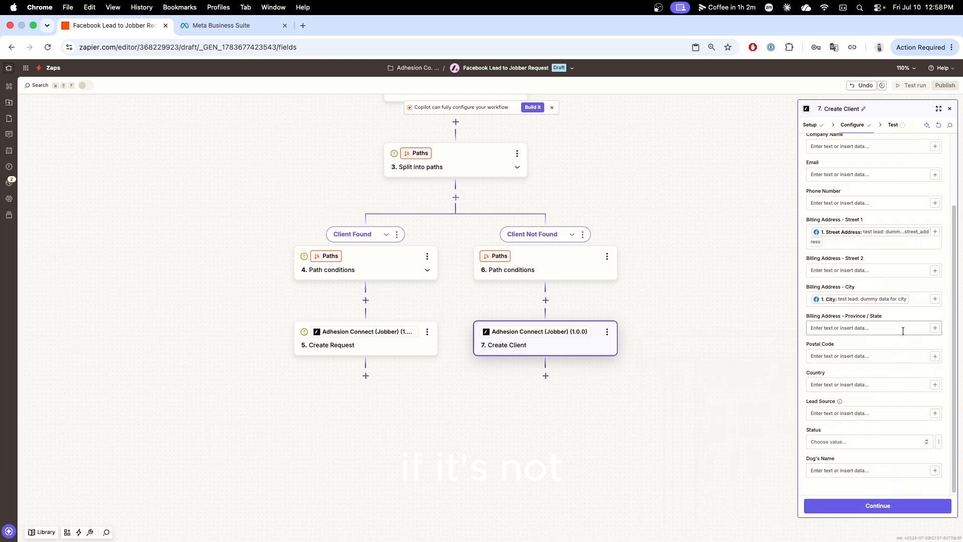
left_click(929, 329)
type("Sta")
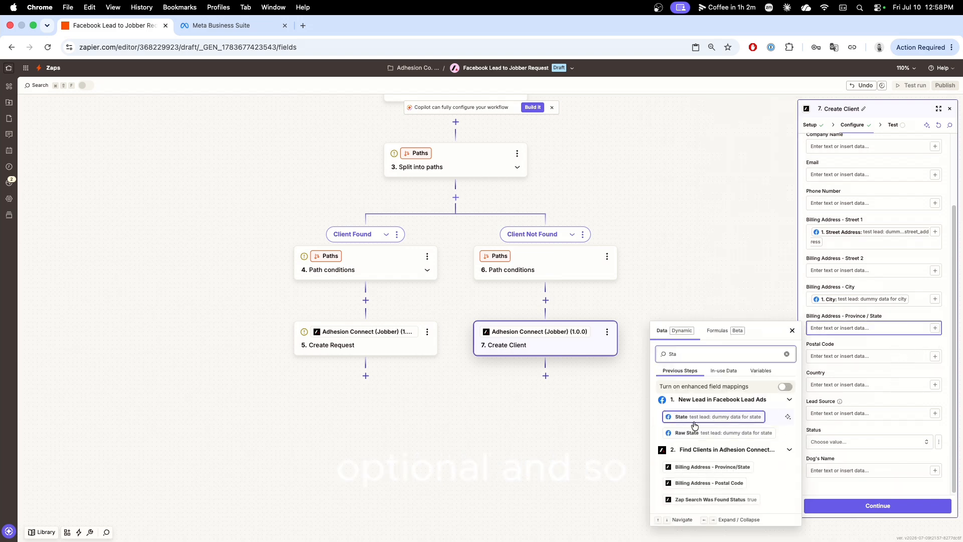
left_click(693, 424)
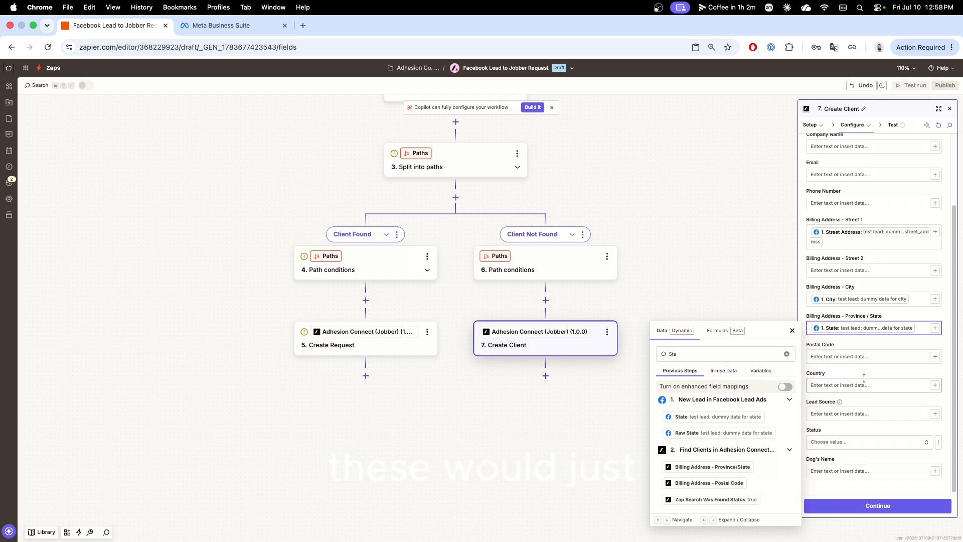
left_click(936, 359)
left_click(935, 359)
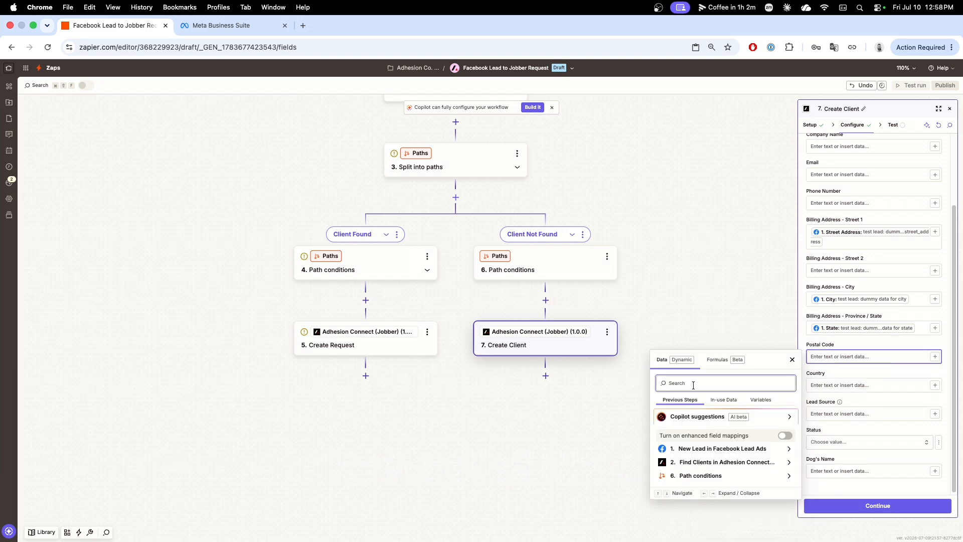
type("Zip")
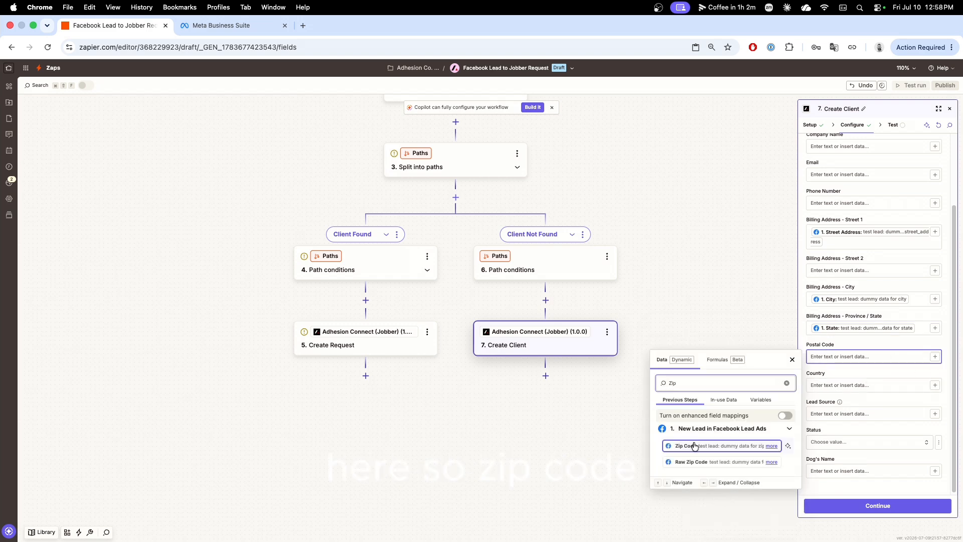
left_click(694, 446)
Map the client's Email and Phone Number fields to the Facebook lead's Email and Phone Number.
scroll(871, 319, "up", 3)
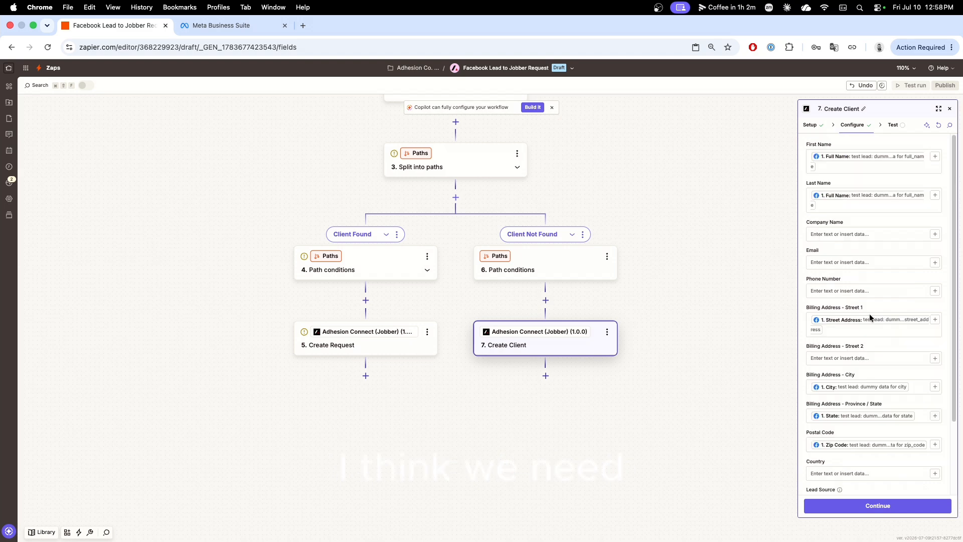
left_click(822, 263)
type("Em")
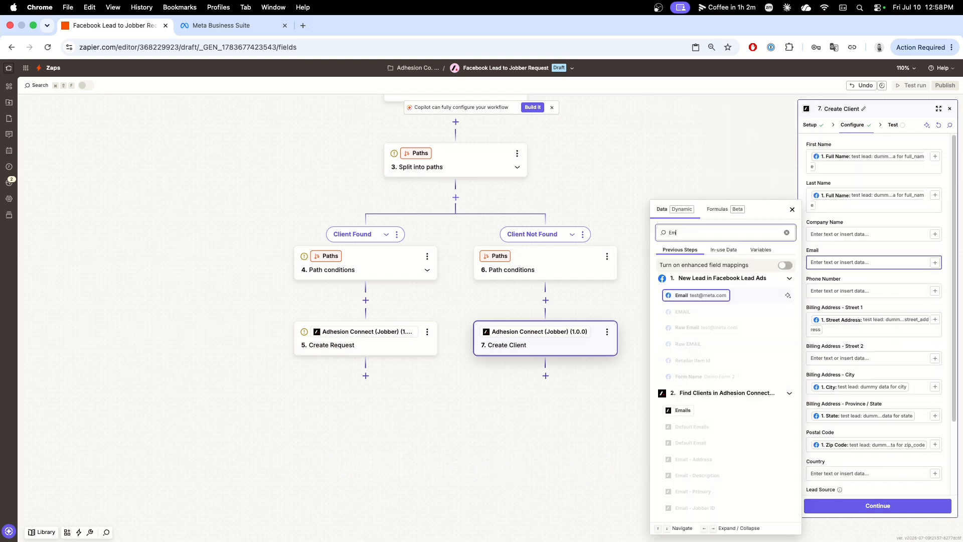
left_click(686, 295)
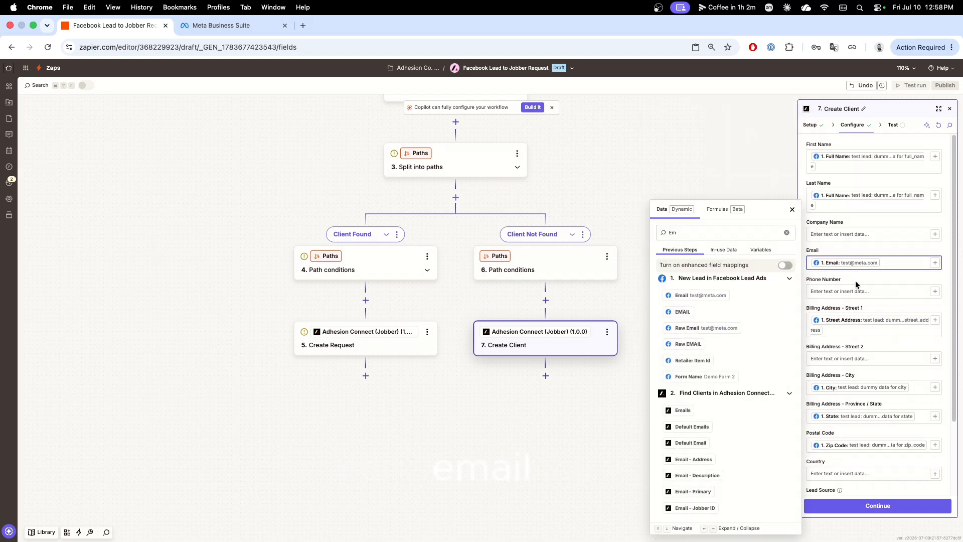
left_click(931, 292)
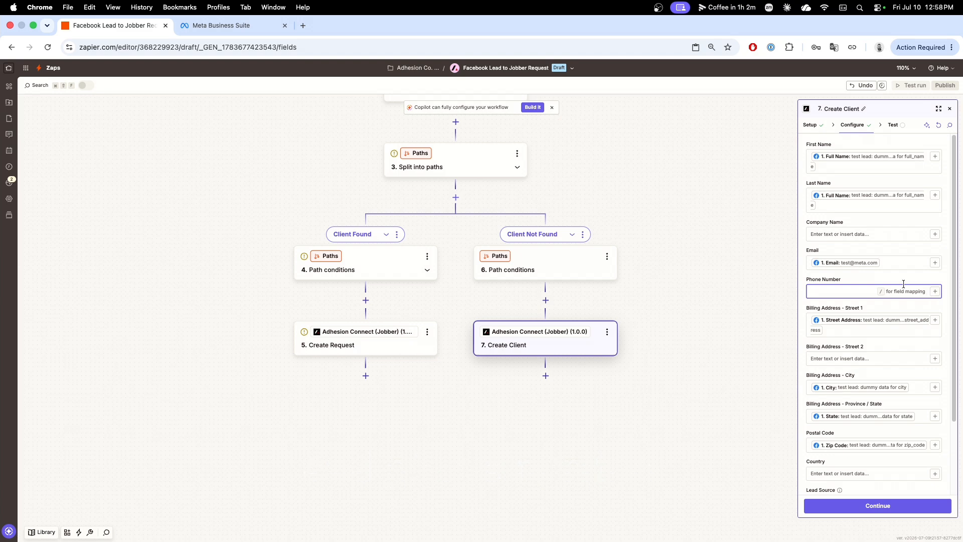
type("/ph")
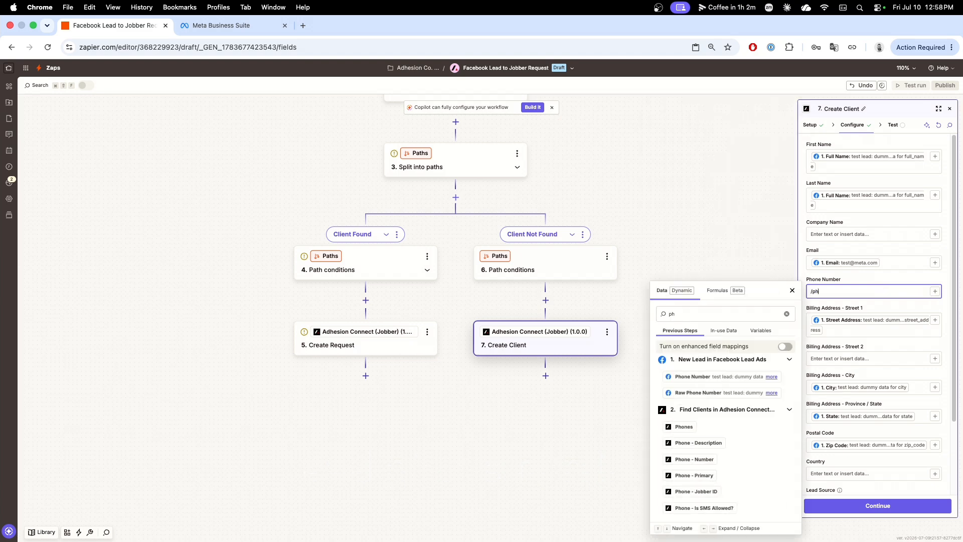
left_click(691, 377)
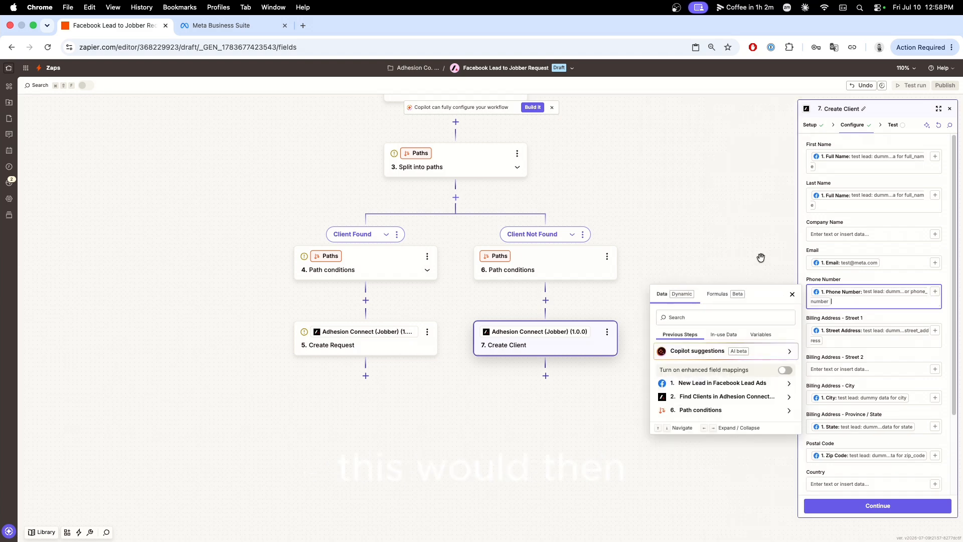
left_click(895, 278)
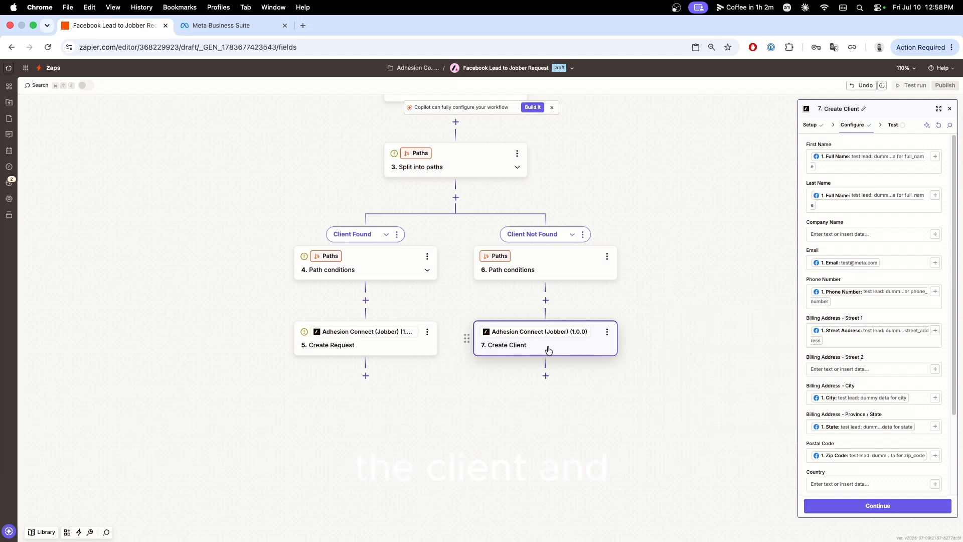
Copy the Create Request step from the Client Found path and paste it below Create Client in the Client Not Found path.
left_click(425, 335)
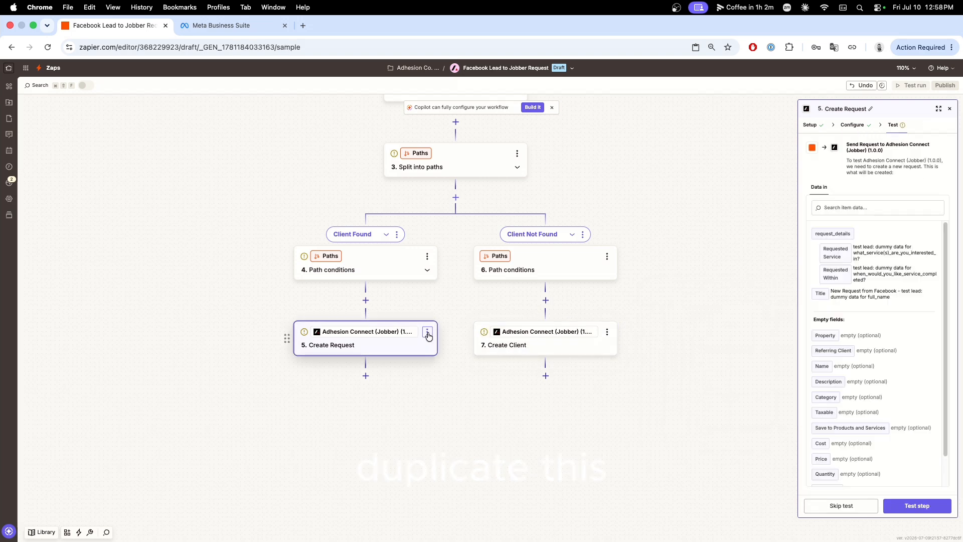
left_click(427, 333)
left_click(468, 365)
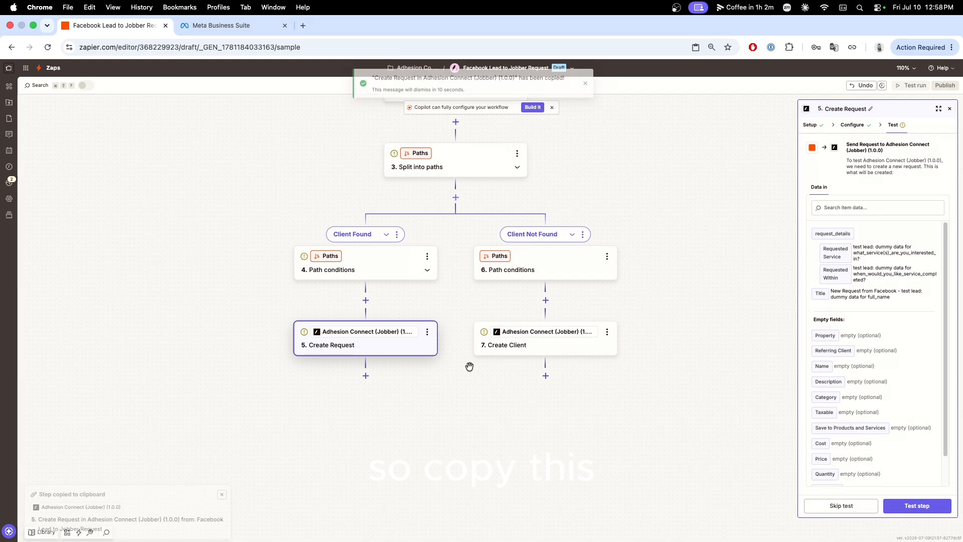
left_click(469, 366)
left_click(607, 332)
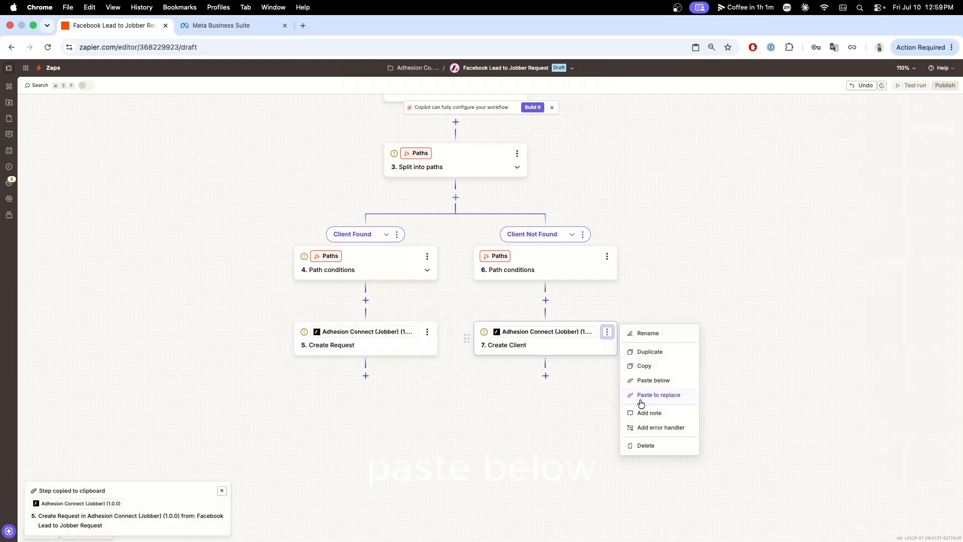
left_click(664, 384)
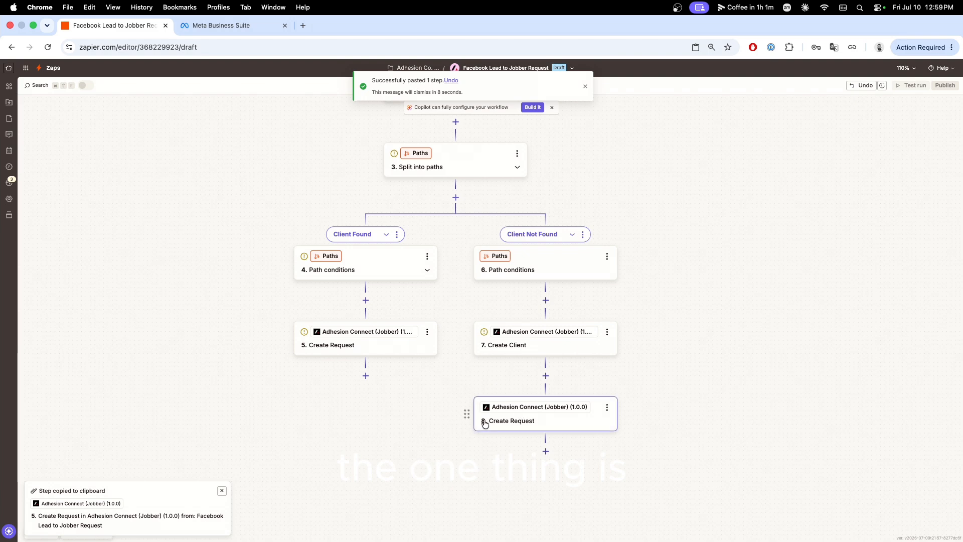
Clear the Find Clients Jobber ID from the Client field of the Create Request step in the Client Not Found path.
left_click(522, 418)
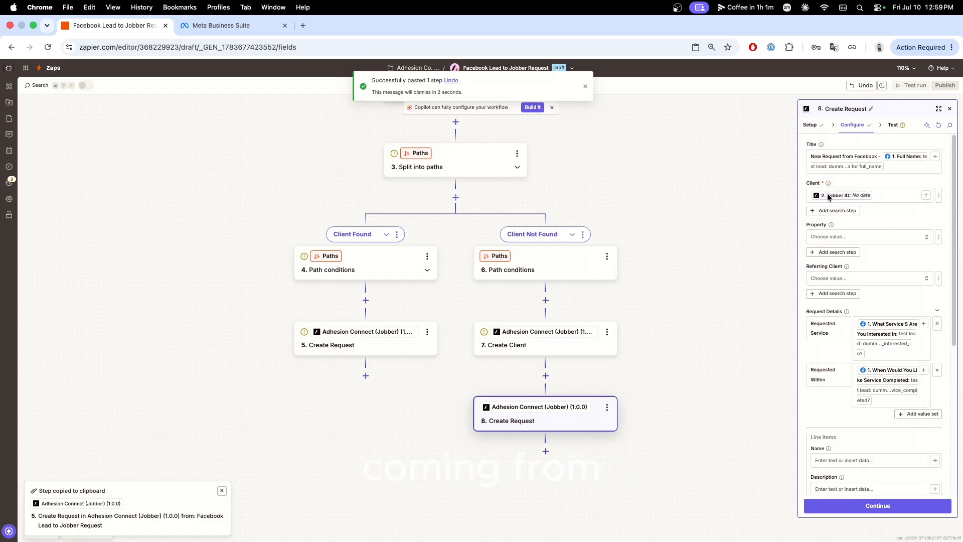
left_click_drag(645, 303, 642, 342)
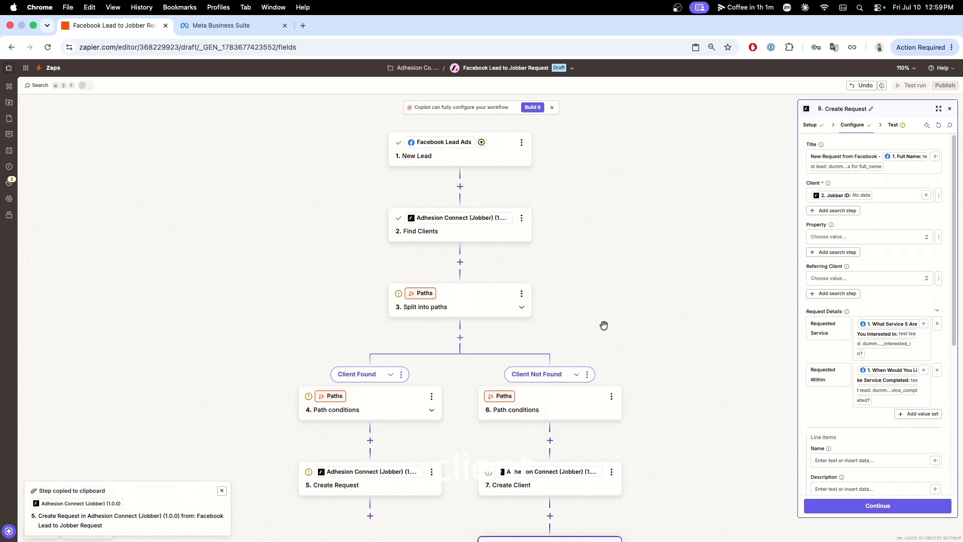
left_click_drag(604, 325, 591, 185)
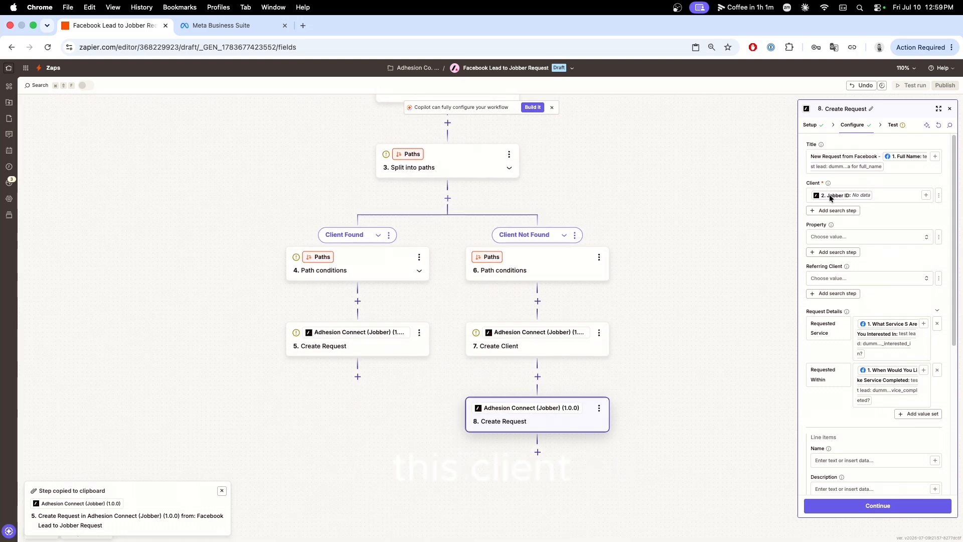
left_click(912, 195)
left_click(891, 193)
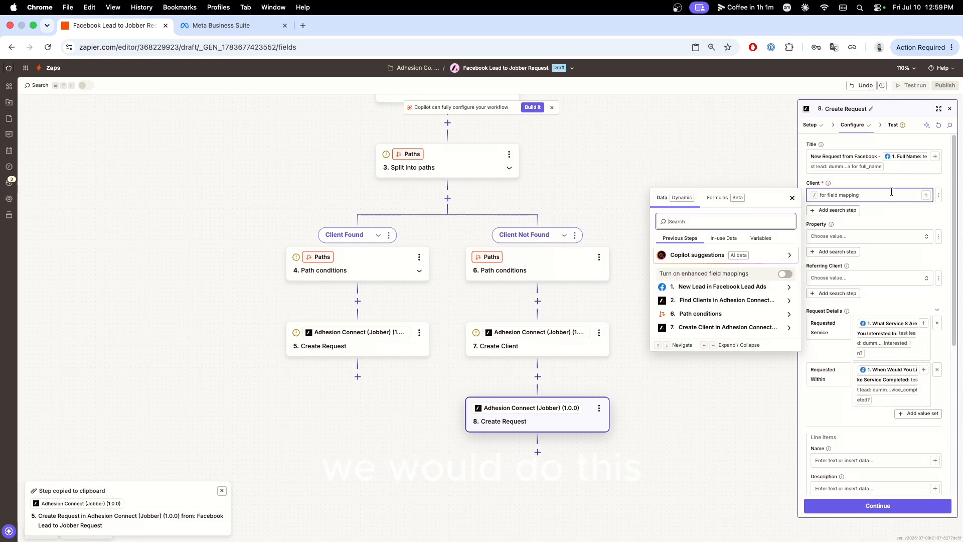
left_click(784, 331)
left_click(786, 331)
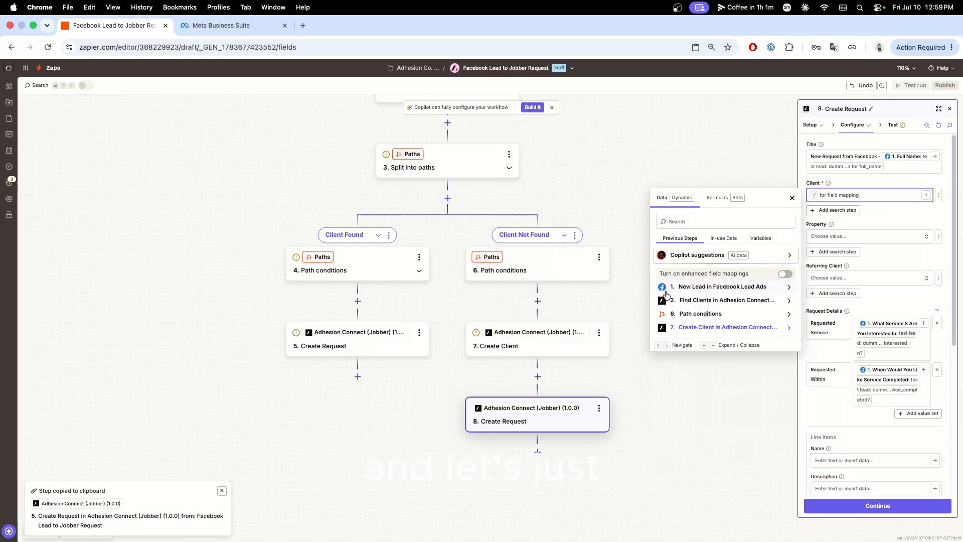
Test the Create Client step in the Client Not Found path to send a sample client to Jobber.
left_click(669, 160)
left_click(515, 345)
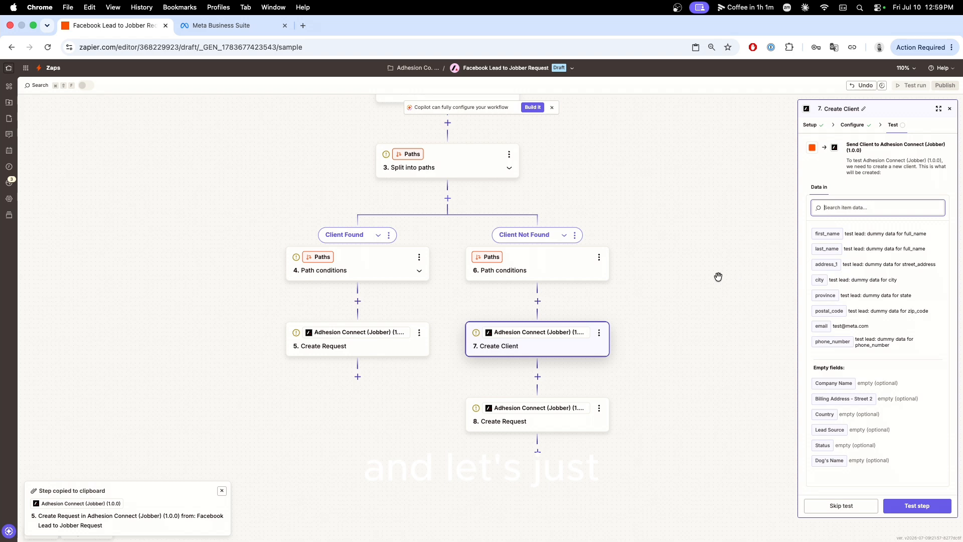
left_click(912, 507)
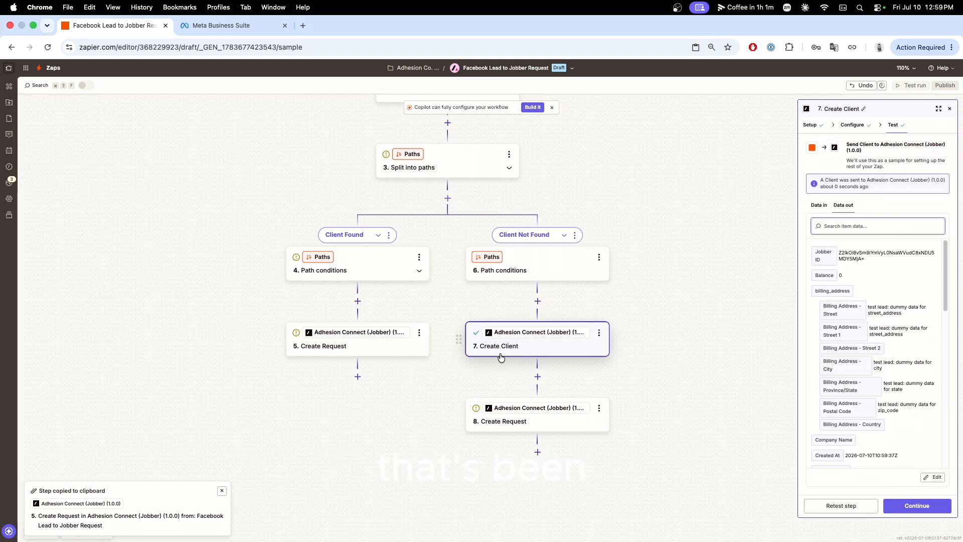
Switch the Client field of the Create Request step below Create Client to a custom value and map it to Create Client's Jobber ID.
left_click(544, 420)
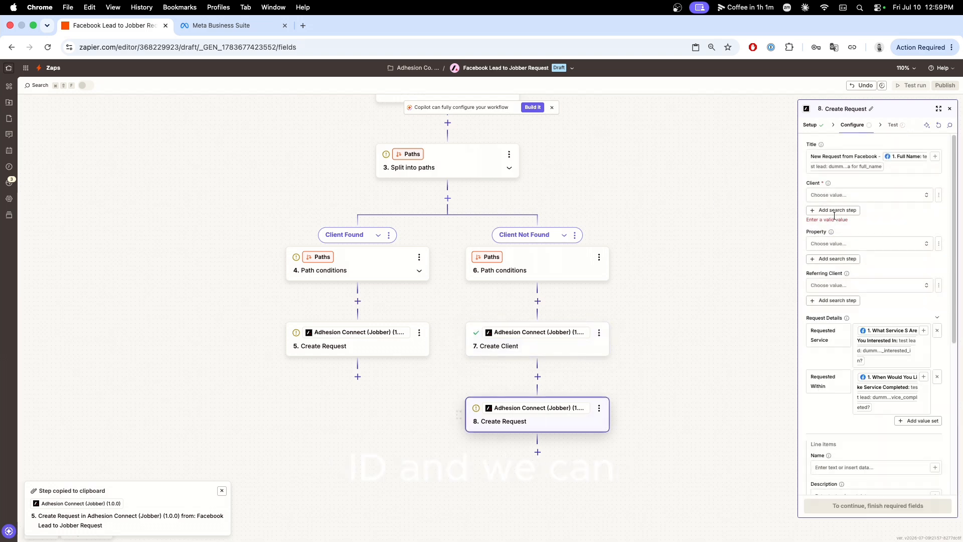
left_click(927, 196)
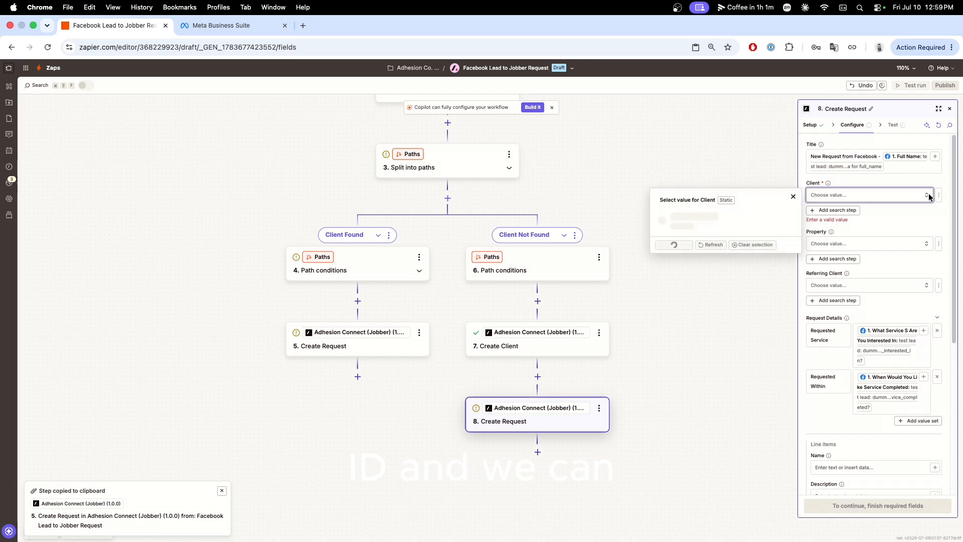
left_click(926, 196)
left_click(939, 195)
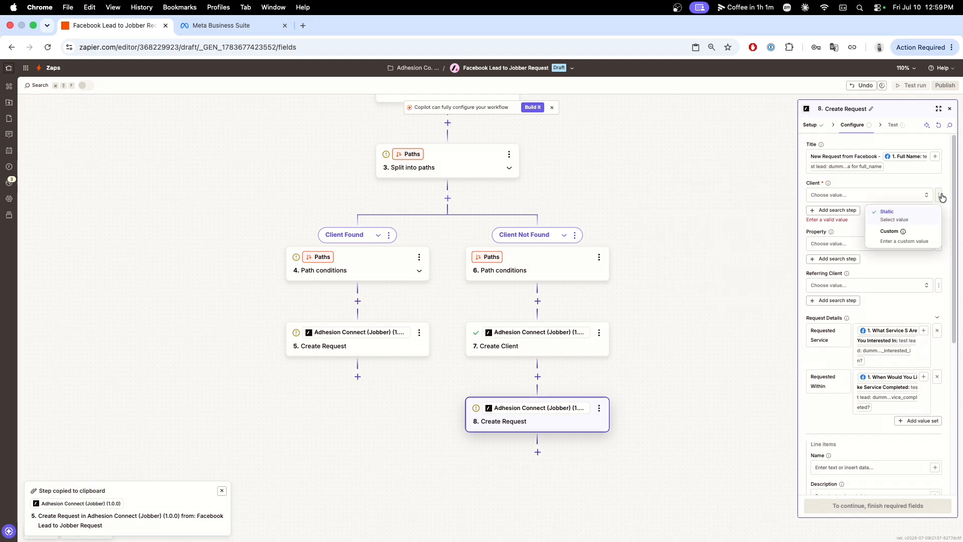
left_click(887, 232)
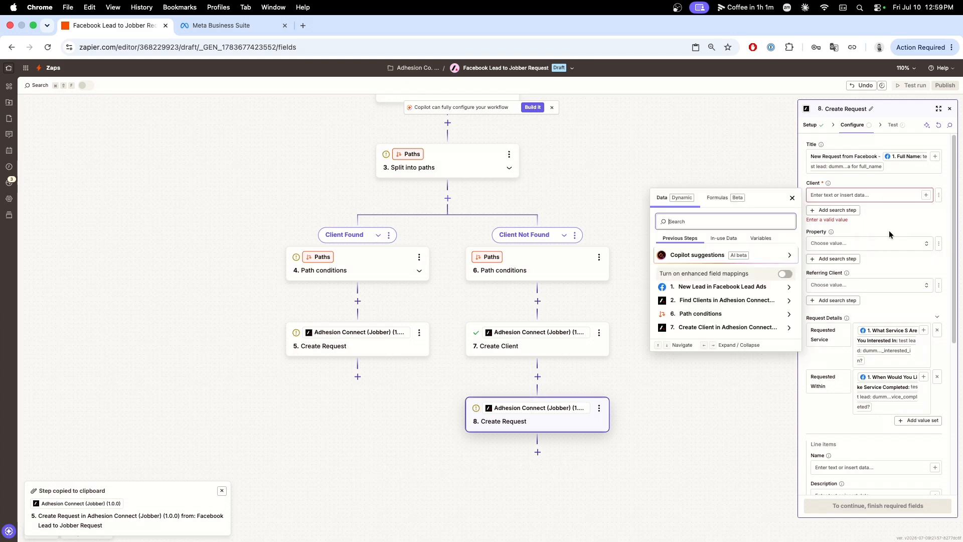
left_click(788, 328)
scroll(721, 424, "down", 1)
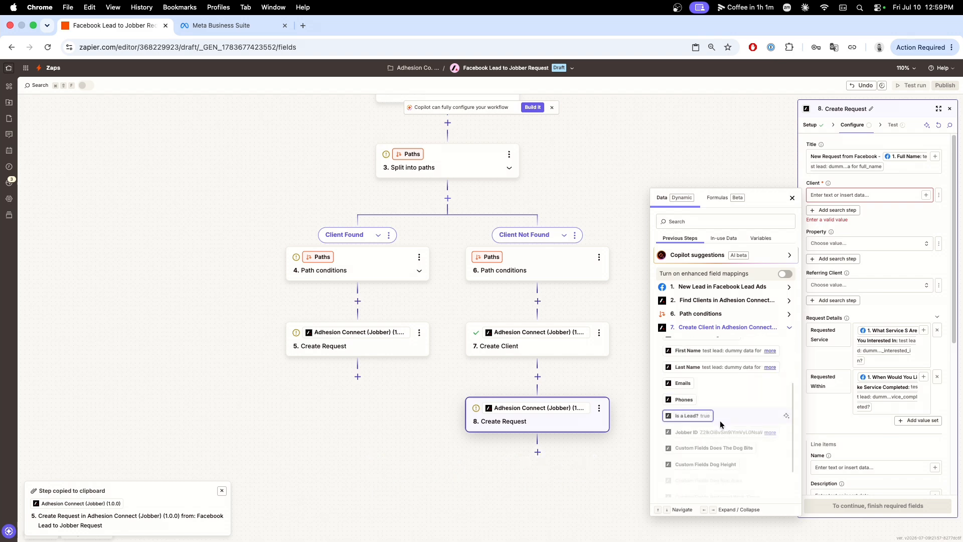
scroll(721, 424, "down", 2)
left_click(722, 387)
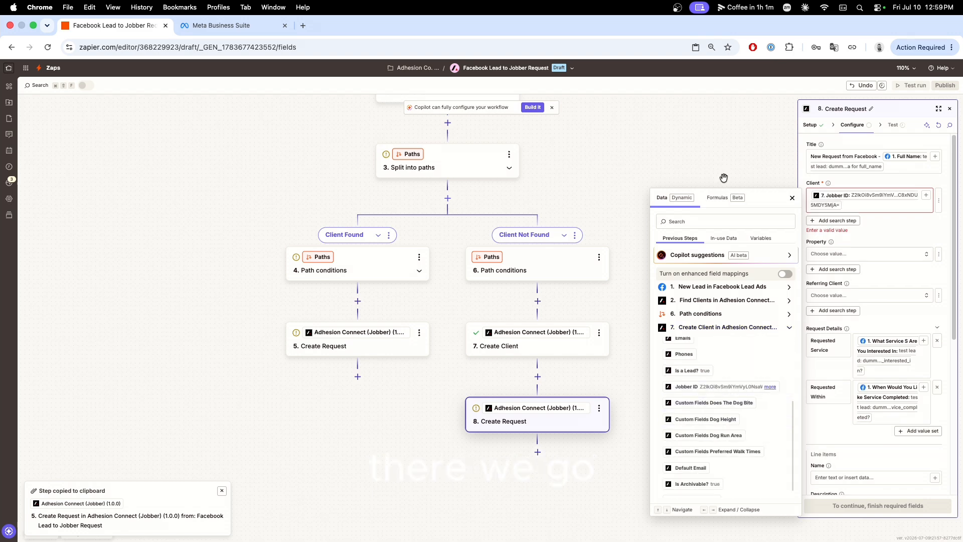
left_click(722, 162)
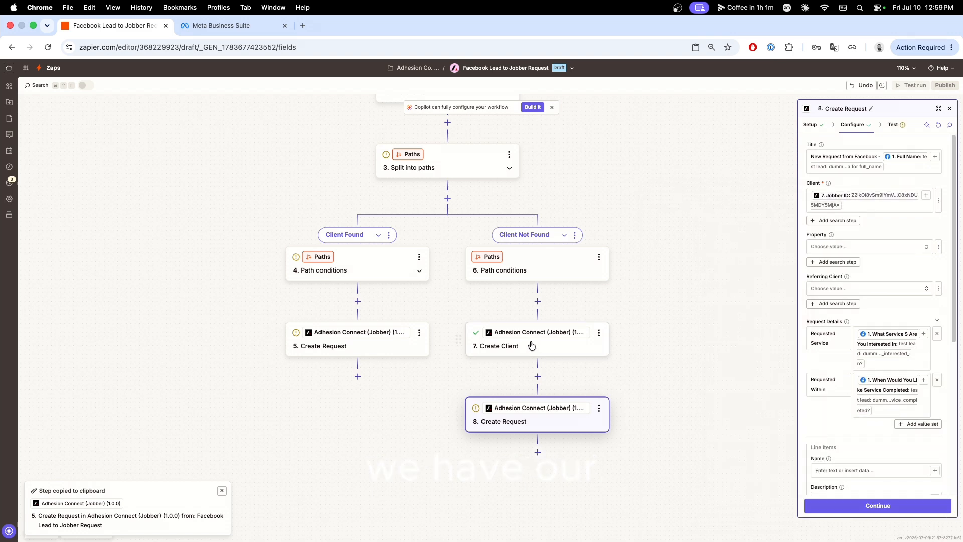